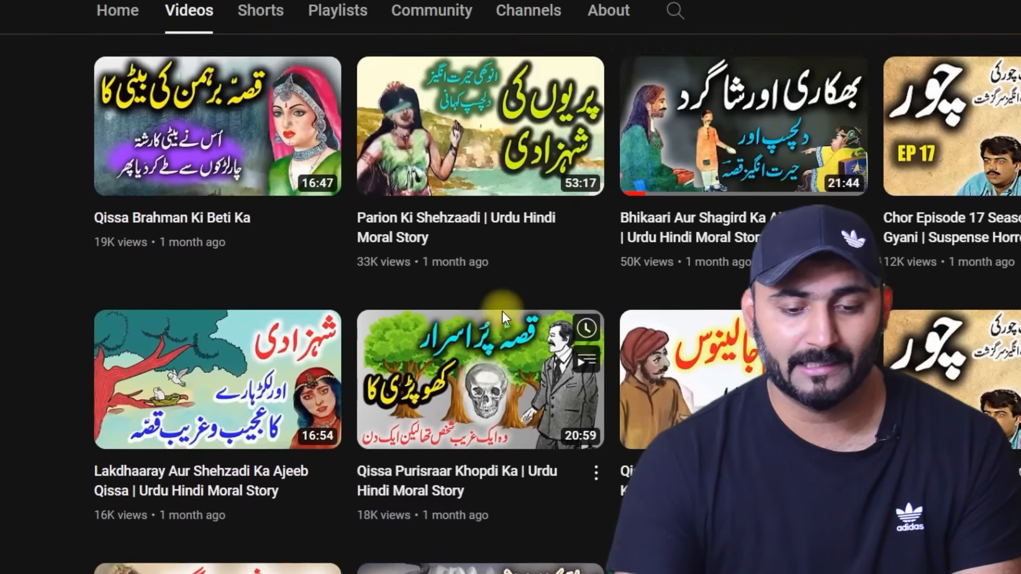
# Browse the Urdu story channel's video list to examine its thumbnails, titles, view counts and upload dates
pyautogui.scroll(-4, 496, 298)
pyautogui.scroll(-4, 485, 292)
pyautogui.scroll(-1, 466, 203)
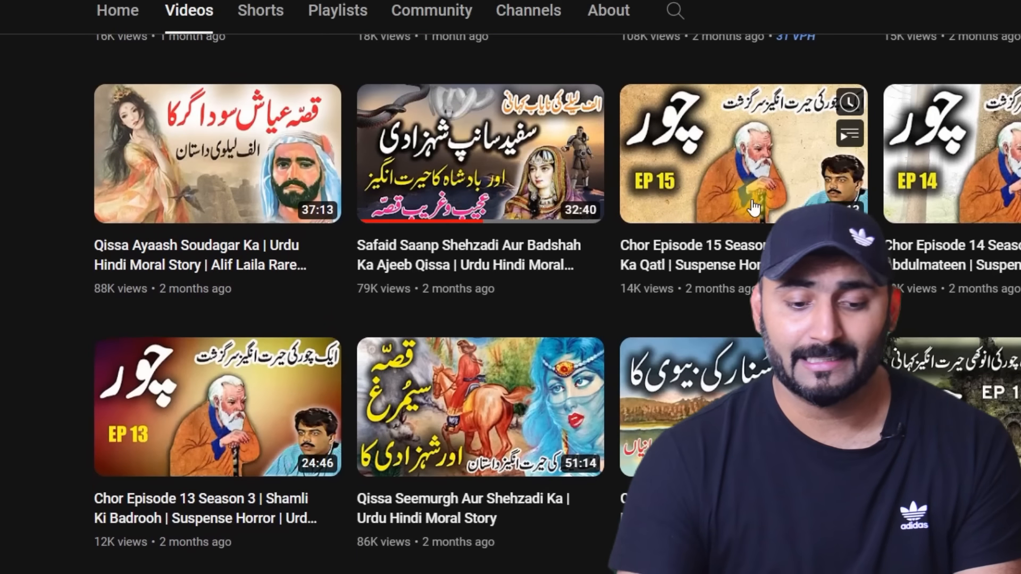
pyautogui.moveTo(748, 201)
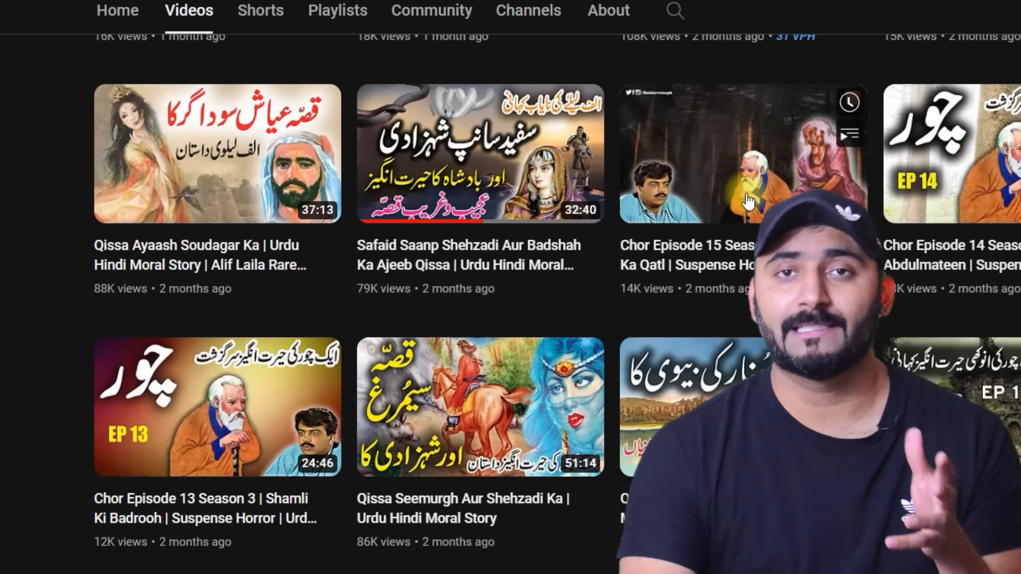
pyautogui.scroll(-3, 748, 201)
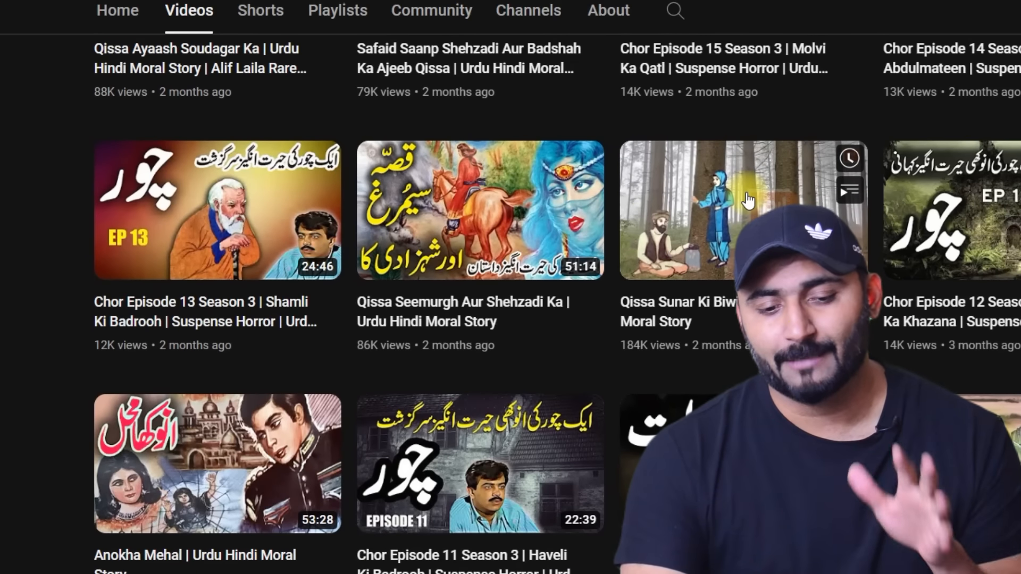
pyautogui.scroll(-2, 748, 201)
pyautogui.scroll(-12, 736, 212)
pyautogui.scroll(18, 736, 211)
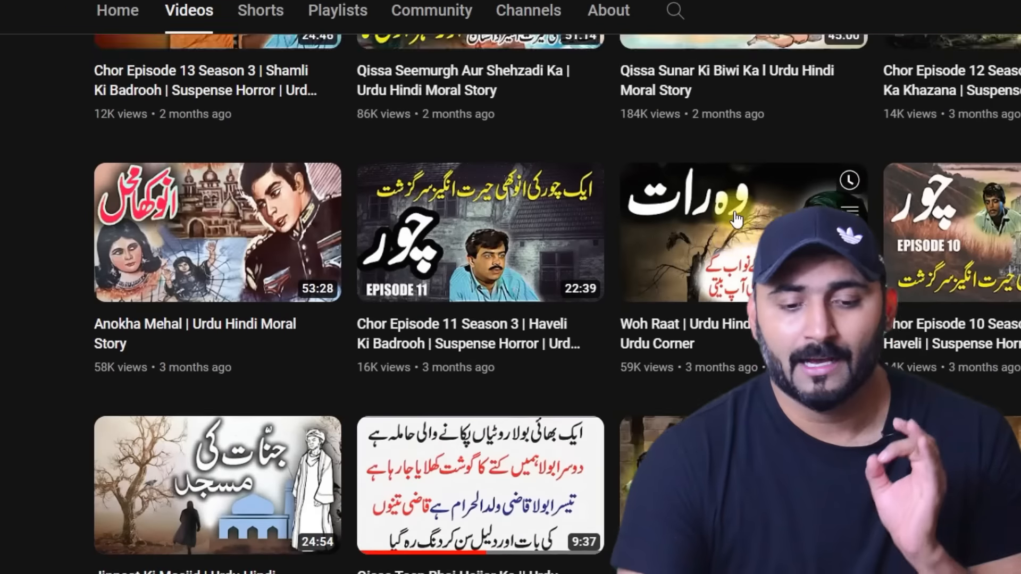
pyautogui.scroll(20, 736, 218)
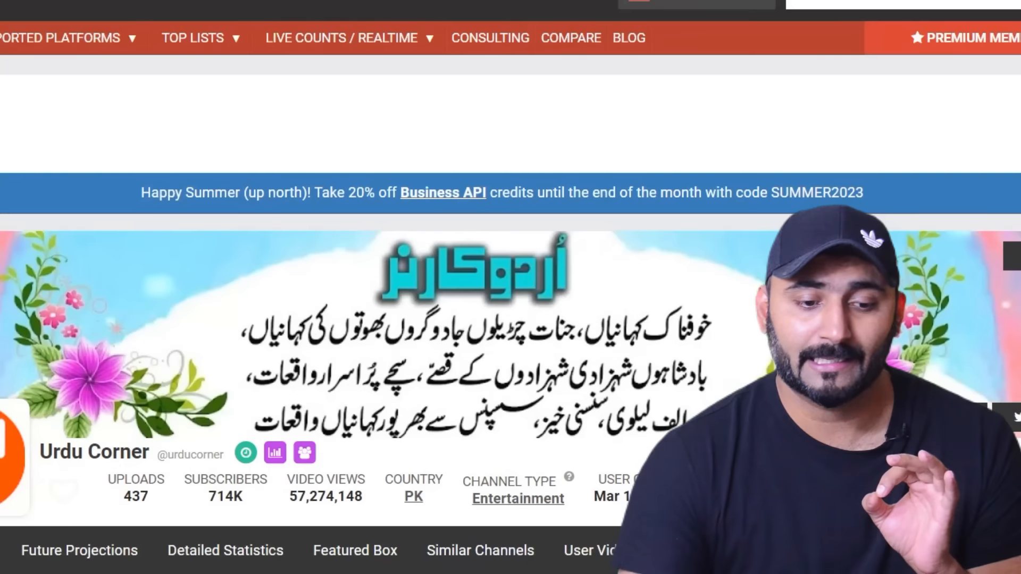
# Switch to the Social Blade page for Urdu Corner and examine the channel's estimated monthly earnings
pyautogui.scroll(-7, 297, 226)
pyautogui.scroll(-1, 260, 98)
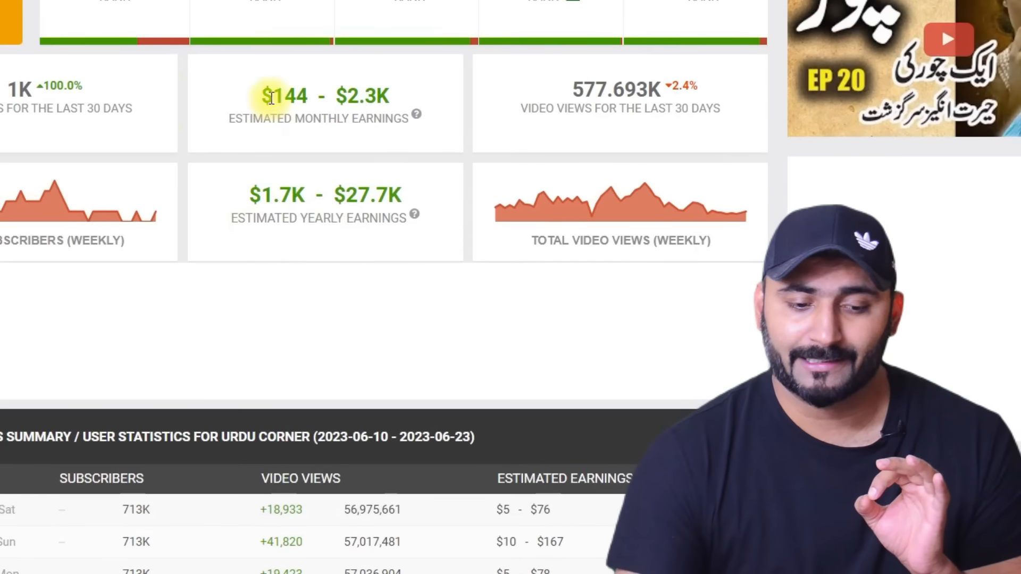
pyautogui.moveTo(261, 96); pyautogui.dragTo(391, 97)
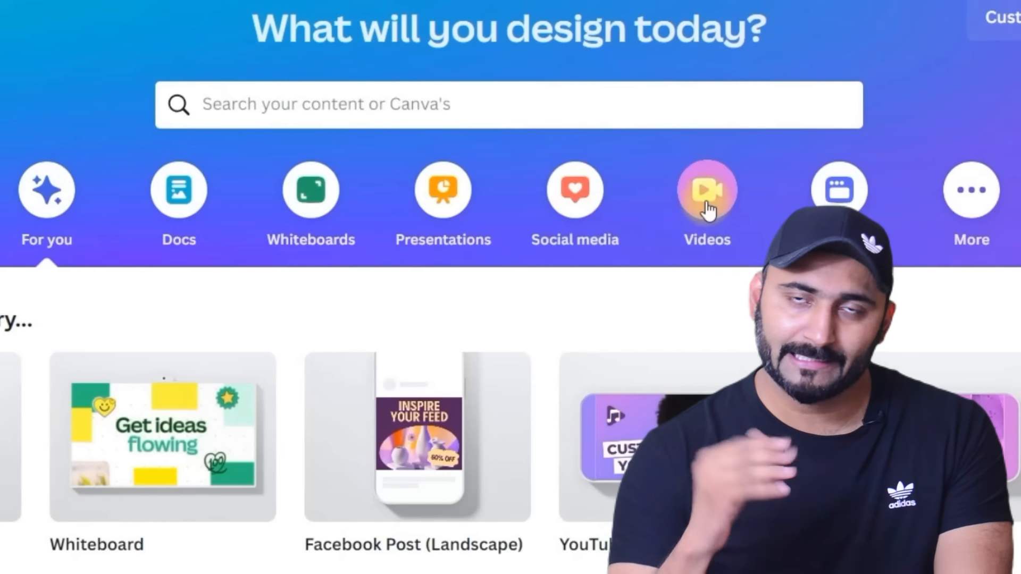
# Switch to Canva and create a blank YouTube video design from the video formats
pyautogui.click(706, 201)
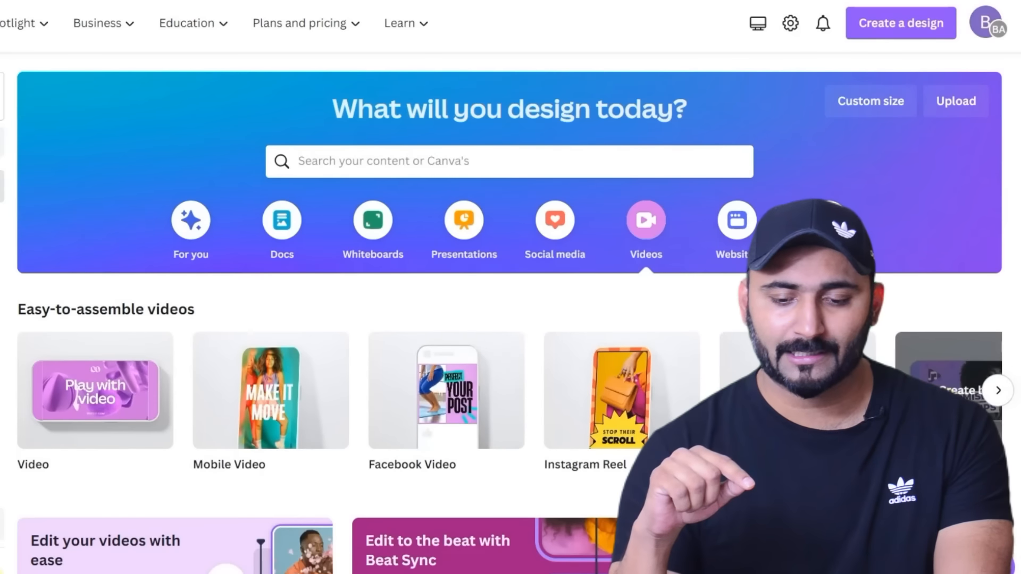
pyautogui.click(997, 390)
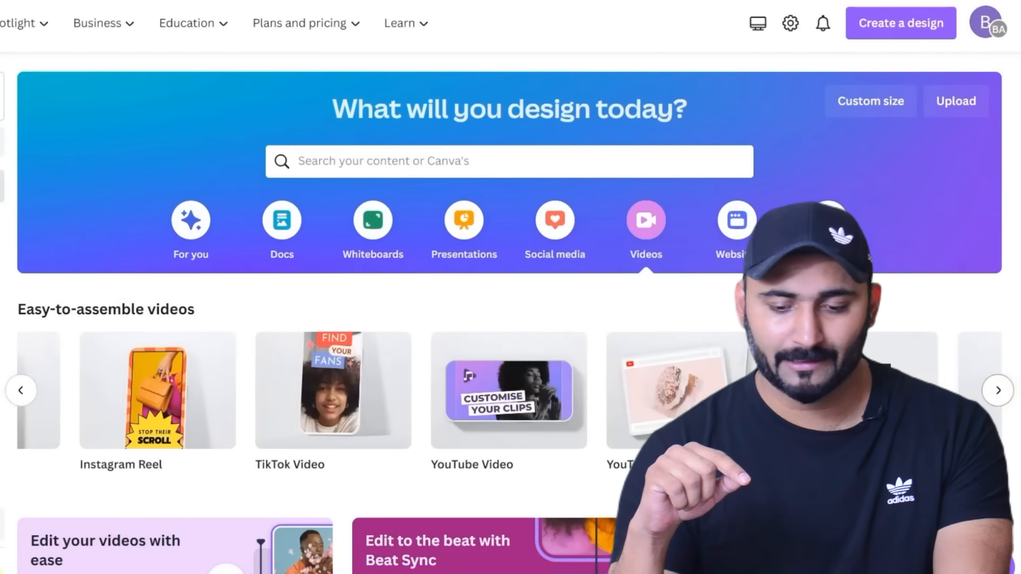
pyautogui.click(94, 392)
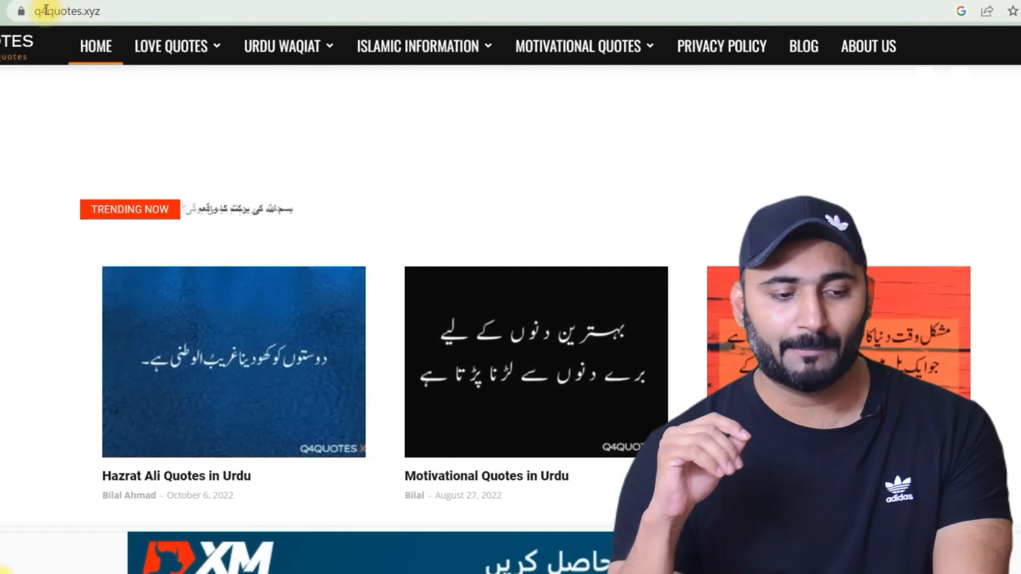
# On q4quotes.xyz, open the first story in the Urdu Waqiat category and look over its header image and opening text
pyautogui.moveTo(177, 40)
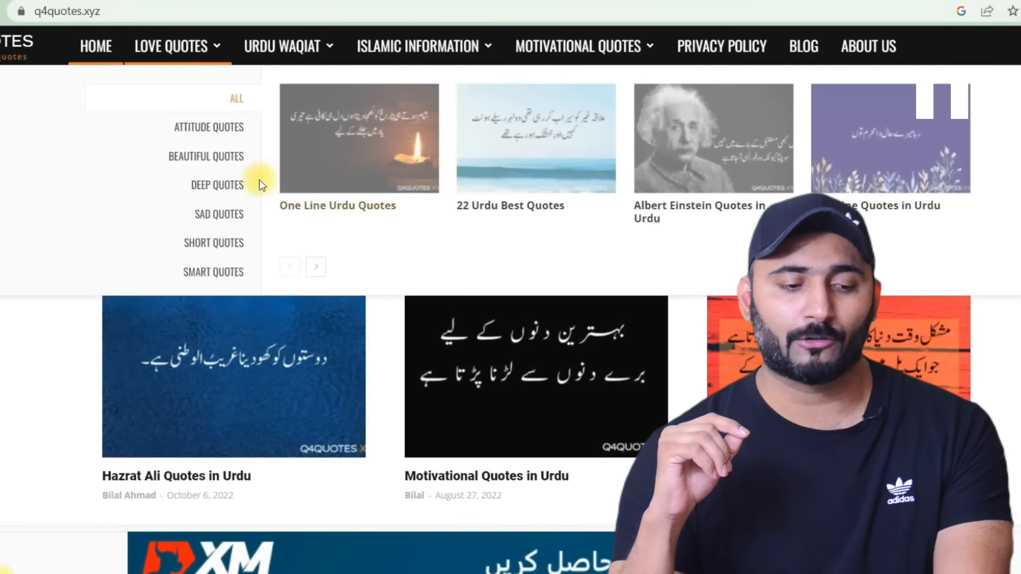
pyautogui.moveTo(301, 46)
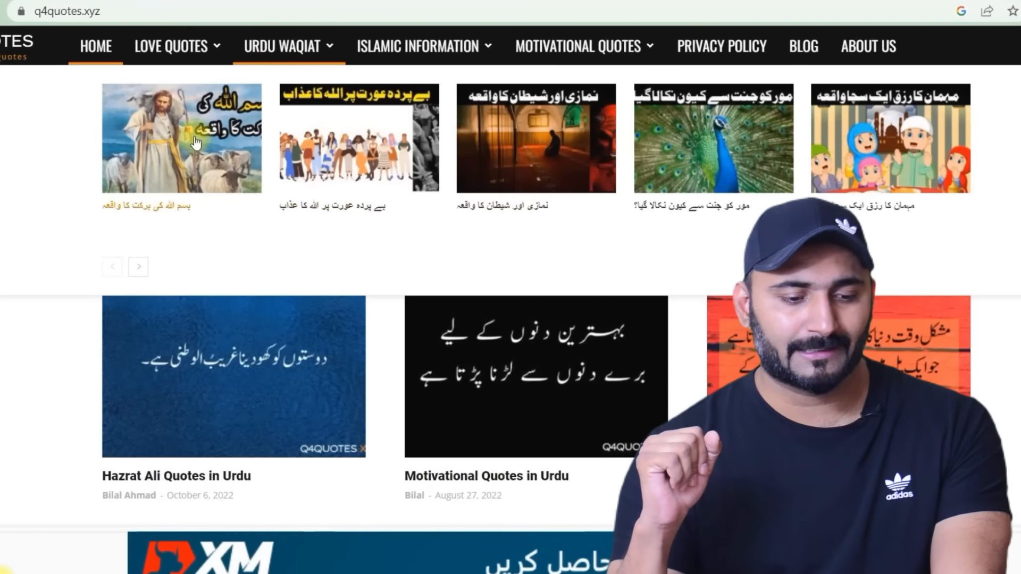
pyautogui.click(146, 205)
pyautogui.scroll(-5, 993, 328)
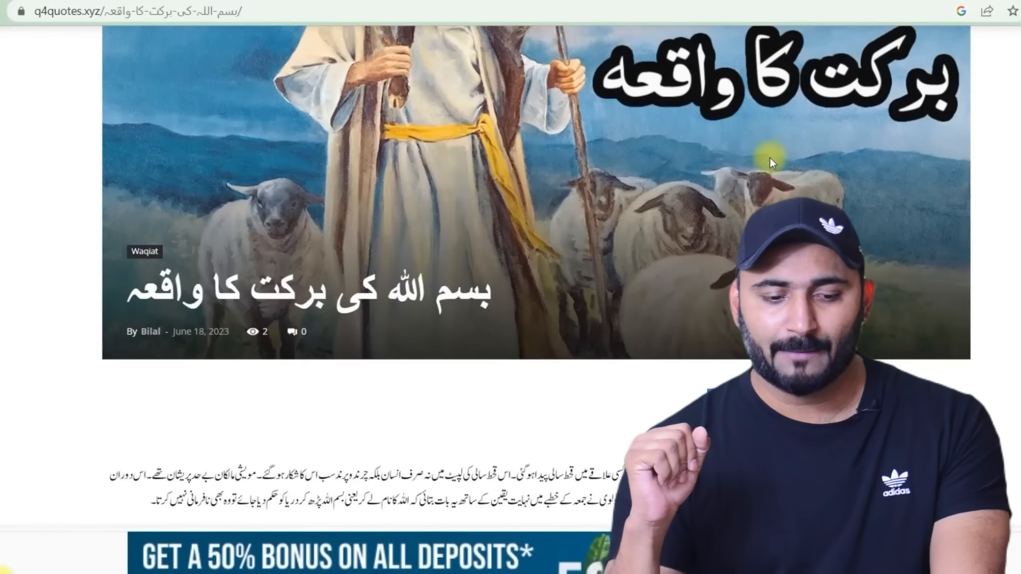
pyautogui.scroll(3, 770, 160)
pyautogui.scroll(1, 568, 160)
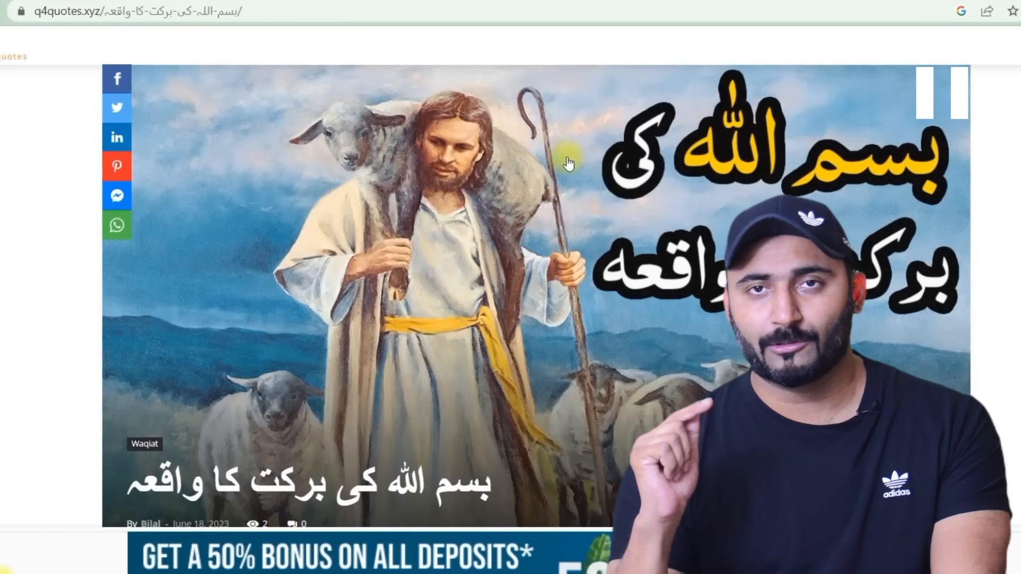
pyautogui.scroll(2, 566, 160)
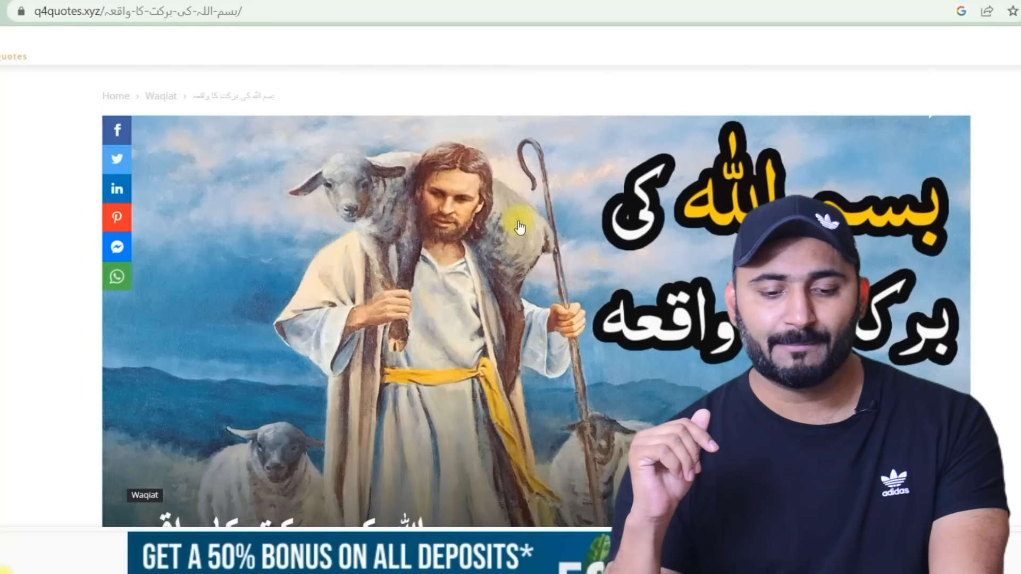
# Save the story's header image as a JPEG in the Downloads folder
pyautogui.rightClick(555, 219)
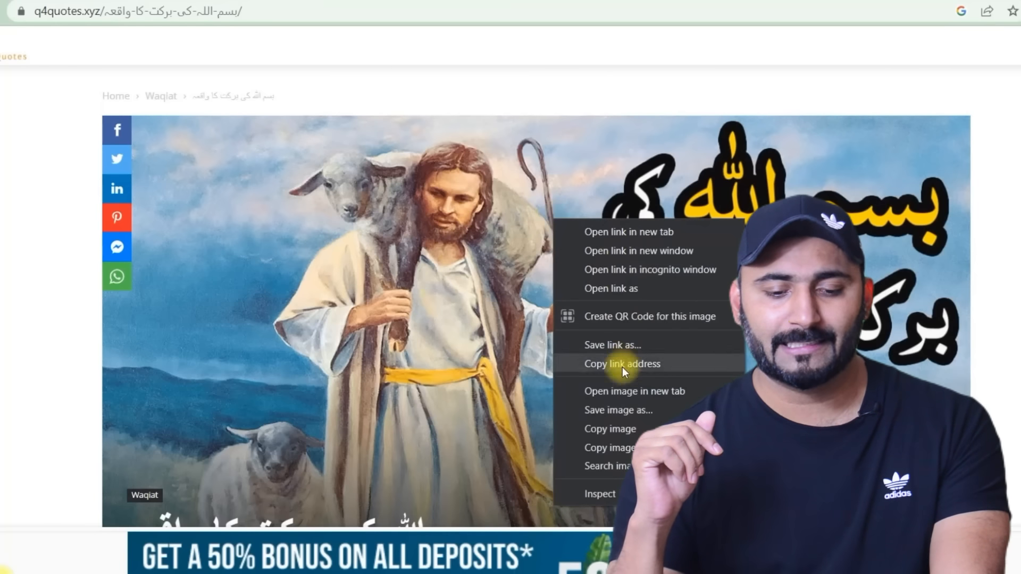
pyautogui.click(618, 410)
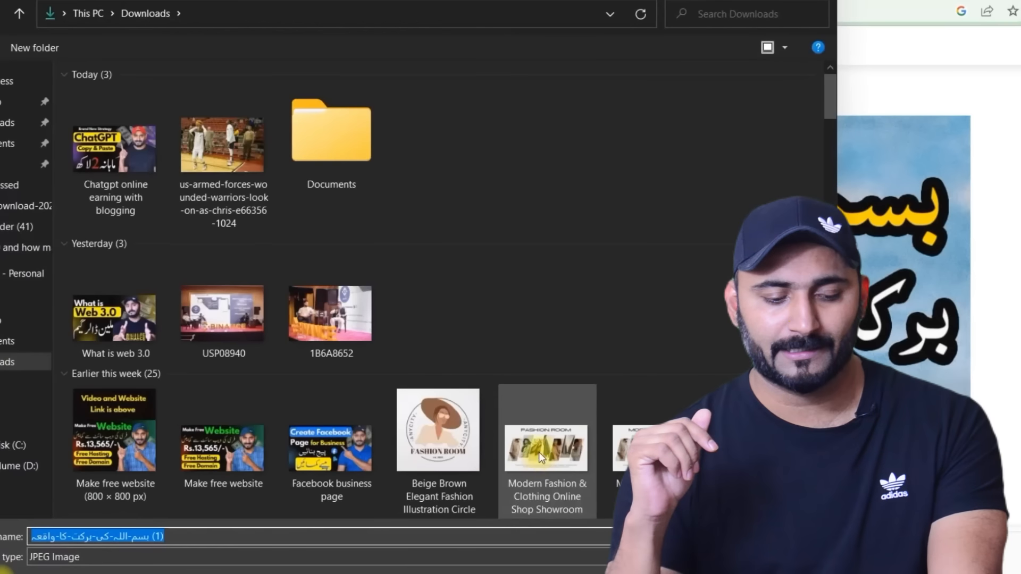
pyautogui.press('Return')
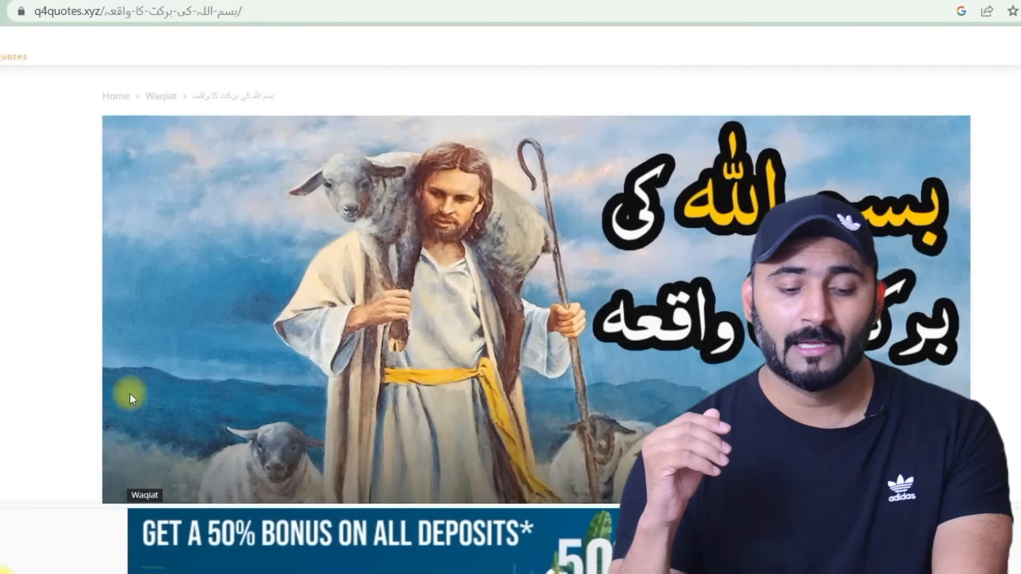
# Select the full Urdu story text of the article and copy it
pyautogui.scroll(-7, 294, 371)
pyautogui.scroll(-11, 641, 355)
pyautogui.moveTo(668, 311); pyautogui.dragTo(121, 440)
pyautogui.scroll(-6, 615, 394)
pyautogui.rightClick(183, 403)
pyautogui.click(199, 407)
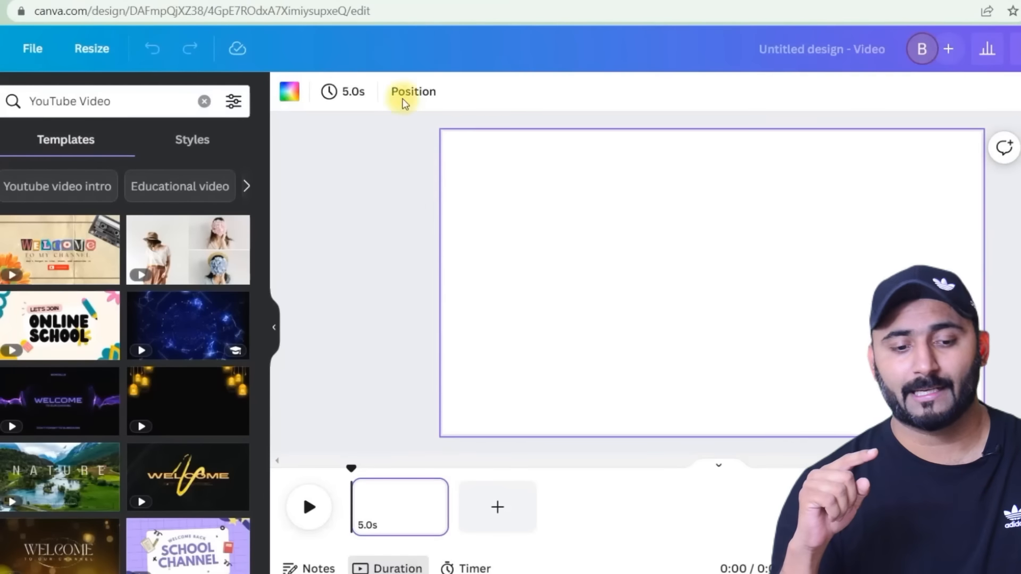
# Paste the story into the blank Canva video page, narrow its text box and move it toward the page's centre
pyautogui.rightClick(625, 222)
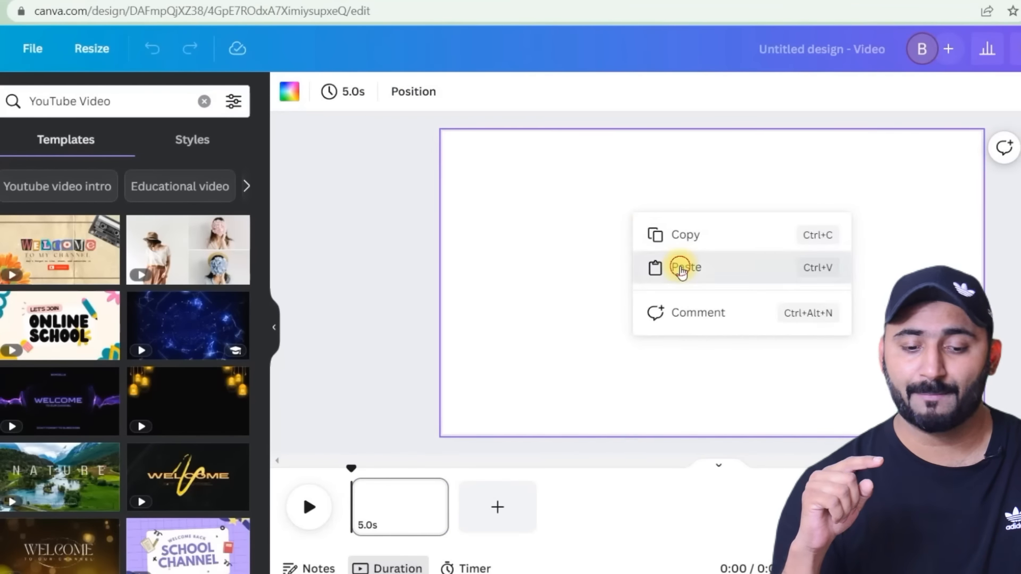
pyautogui.click(681, 267)
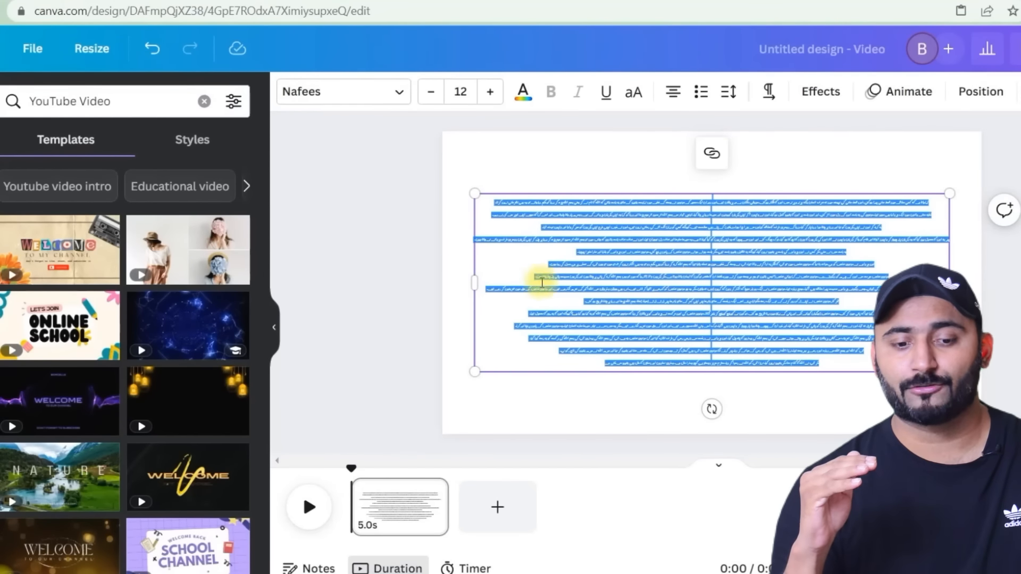
pyautogui.moveTo(471, 281); pyautogui.dragTo(780, 283)
pyautogui.click(764, 188)
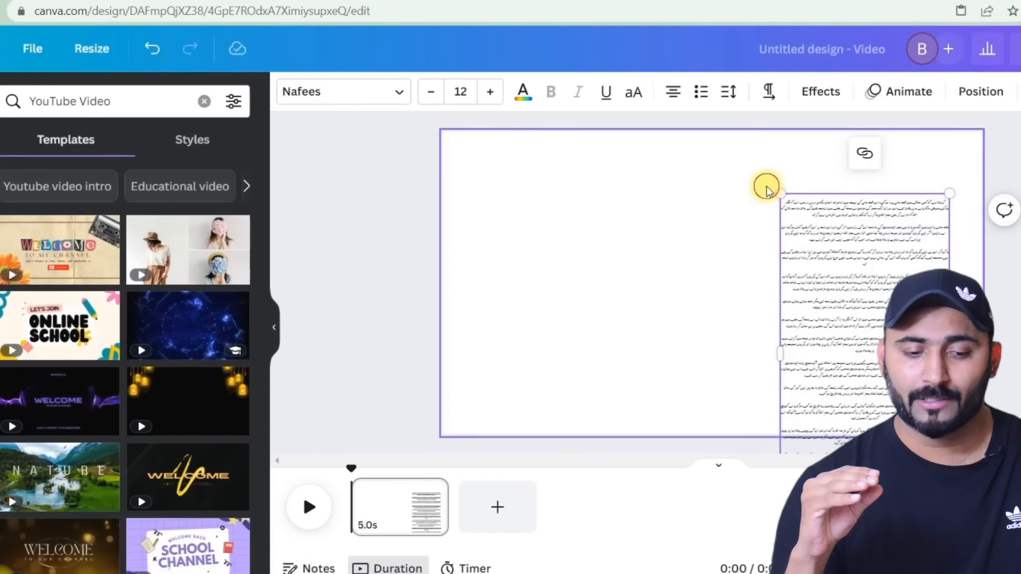
pyautogui.moveTo(828, 212); pyautogui.dragTo(633, 250)
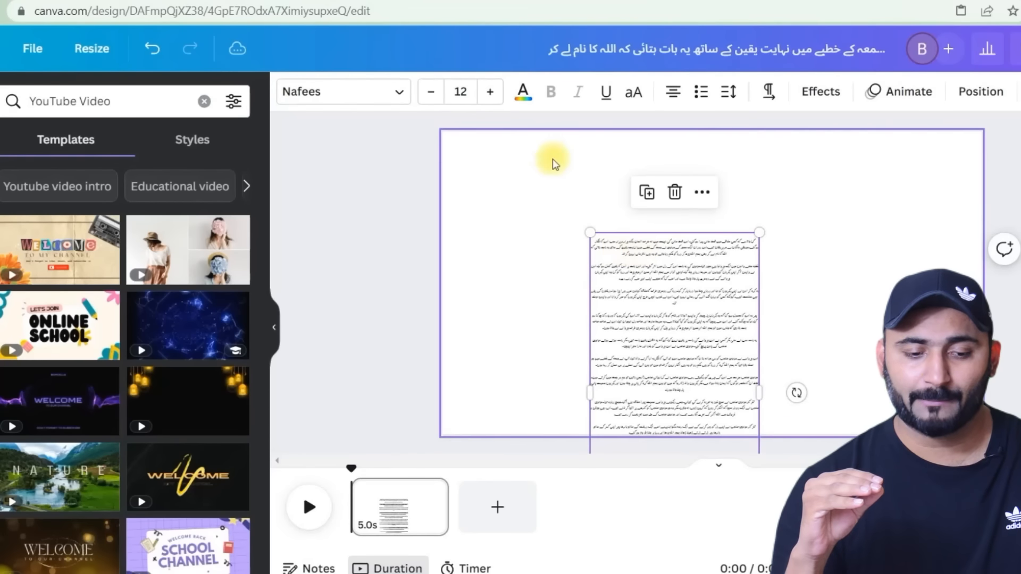
# Set the story text's font size to 50 and move the text box up to the page's upper edge
pyautogui.click(468, 92)
pyautogui.write('50')
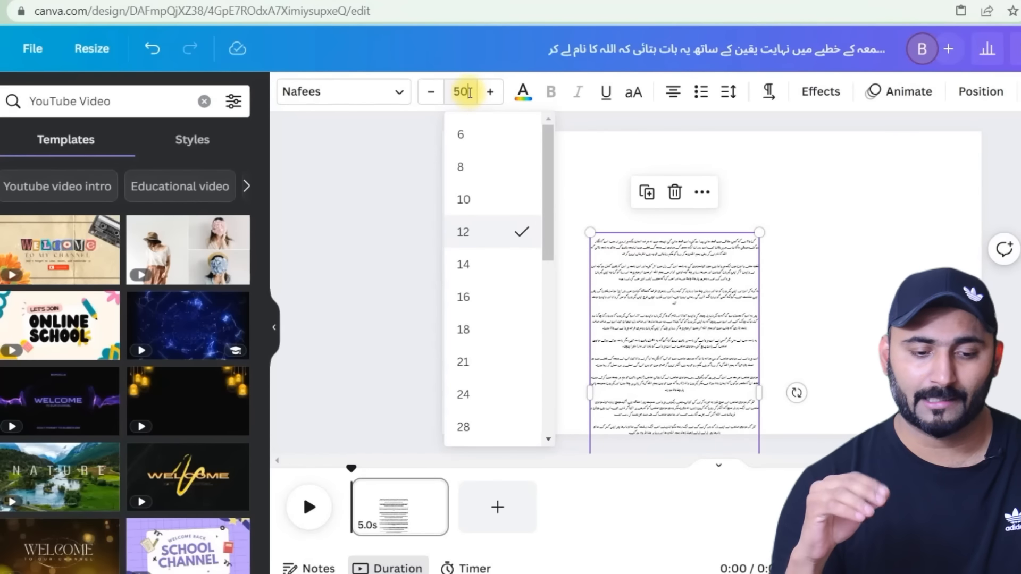
pyautogui.press('Return')
pyautogui.click(571, 279)
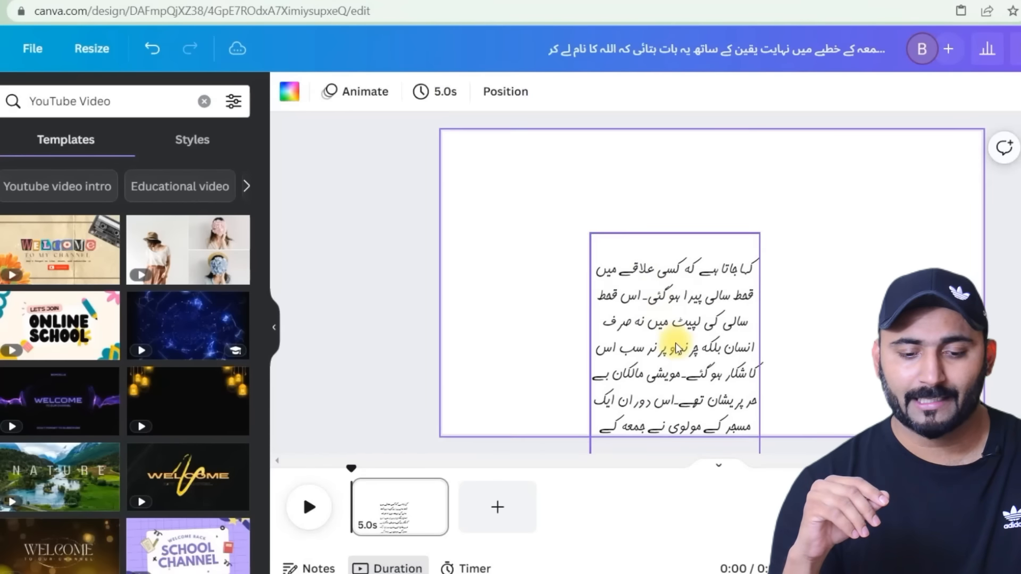
pyautogui.moveTo(674, 343); pyautogui.dragTo(661, 253)
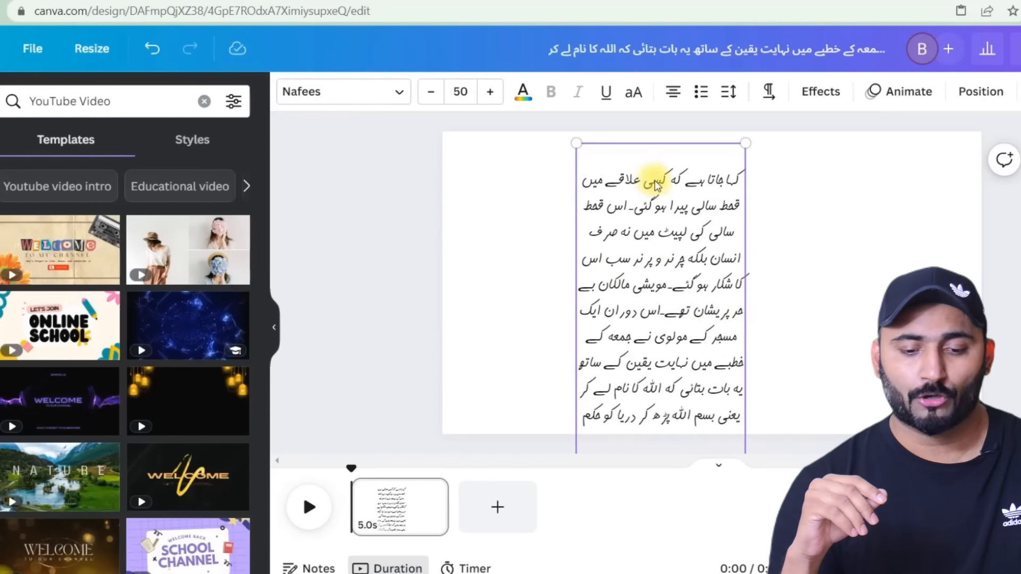
# Change the font of all the story text to Jameel Noori Nastaleeq R
pyautogui.doubleClick(651, 241)
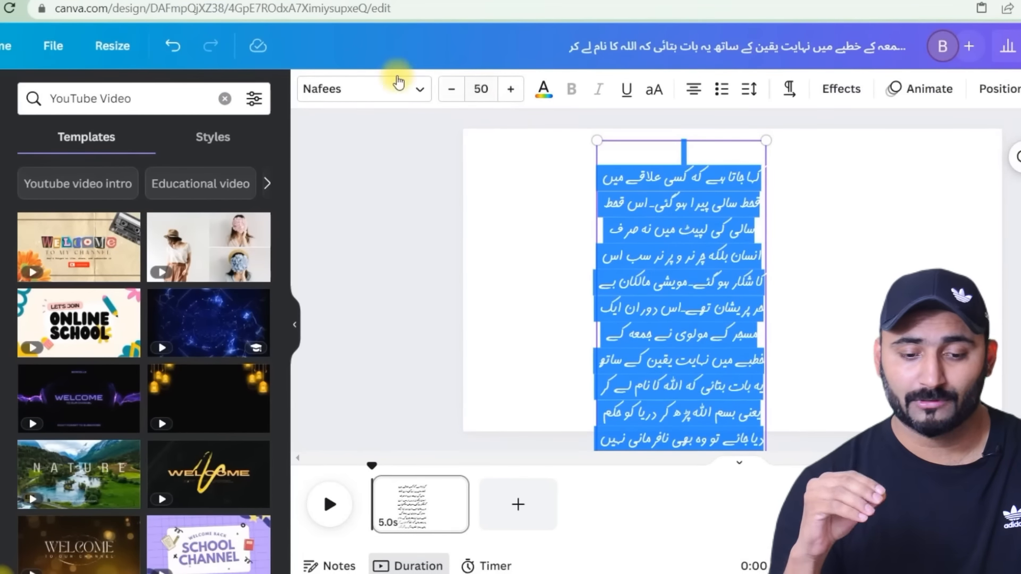
pyautogui.click(411, 89)
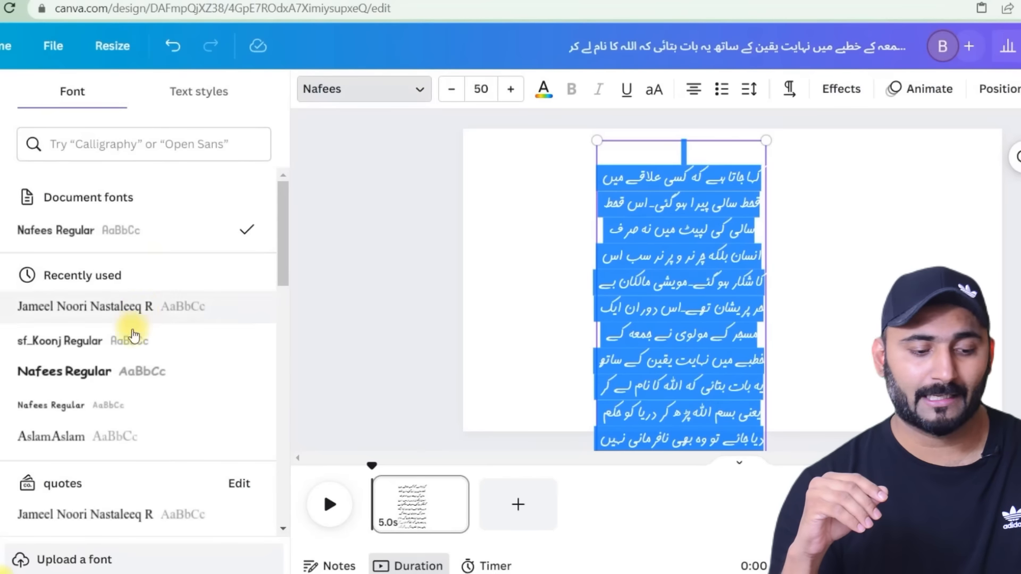
pyautogui.click(122, 325)
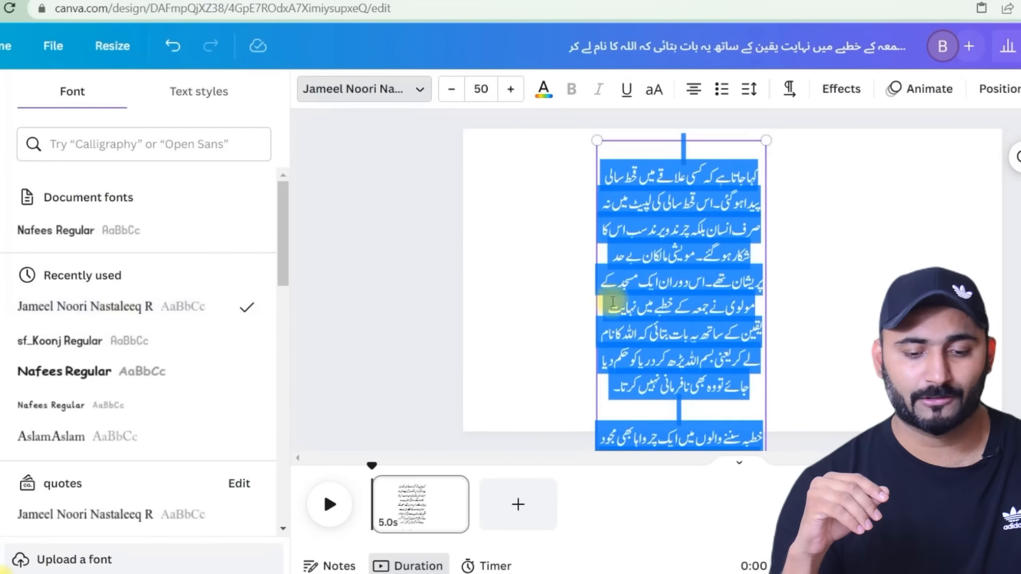
pyautogui.press('Escape')
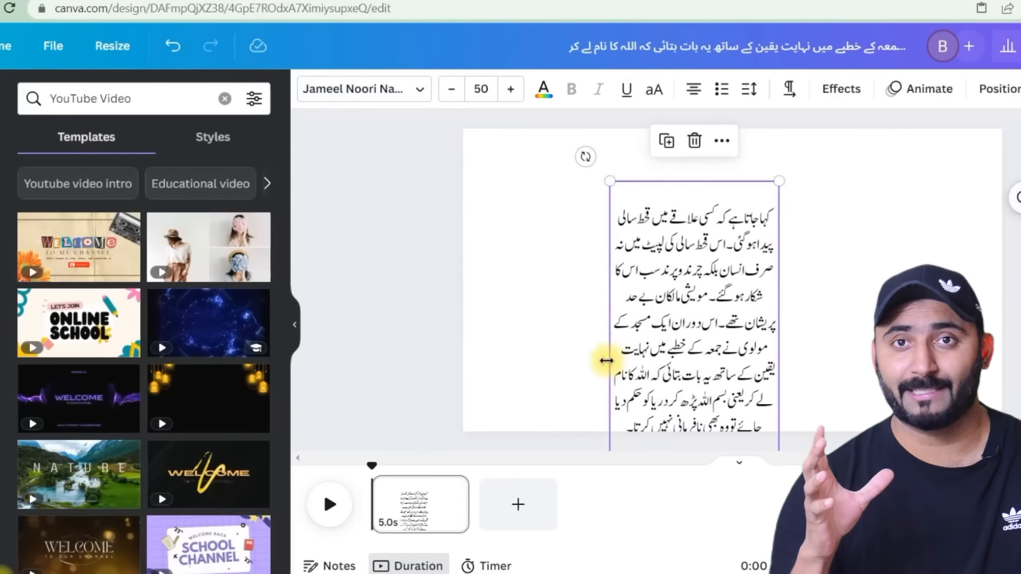
# Widen the story text box so that more words fit on each line, and centre it on the page
pyautogui.moveTo(606, 360); pyautogui.dragTo(551, 356)
pyautogui.moveTo(520, 356); pyautogui.dragTo(503, 354)
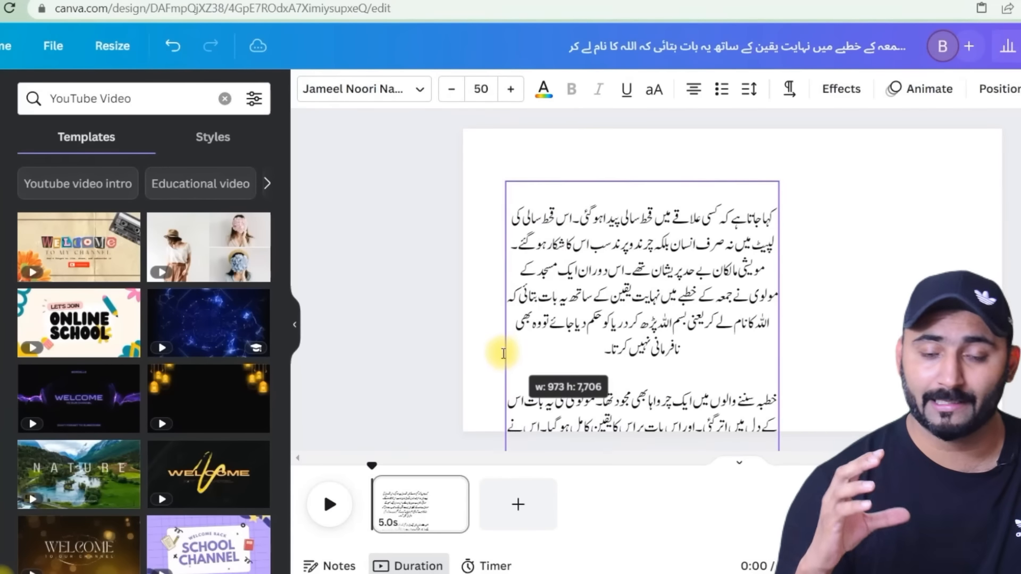
pyautogui.moveTo(658, 319); pyautogui.dragTo(714, 283)
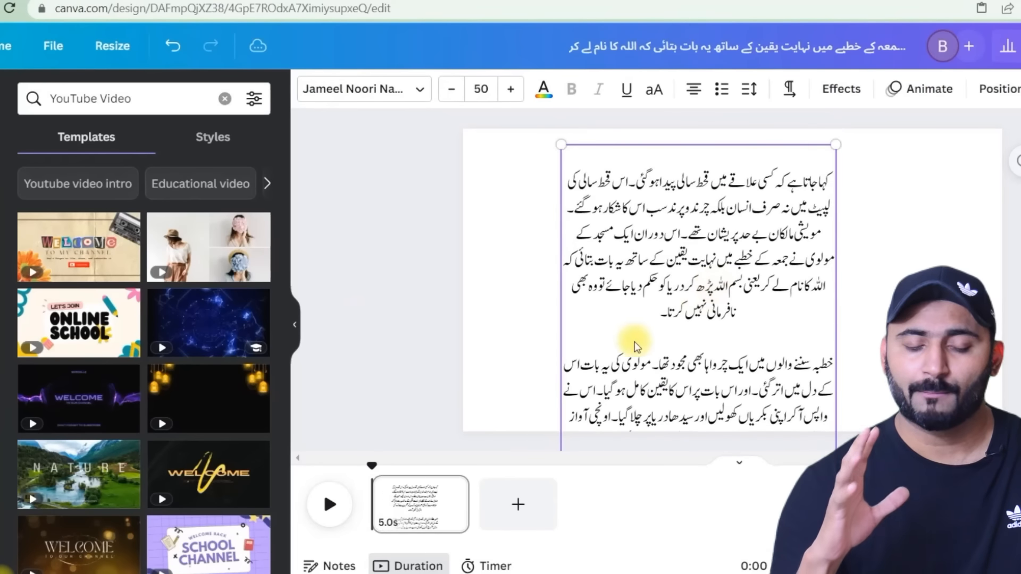
pyautogui.doubleClick(634, 342)
pyautogui.click(523, 351)
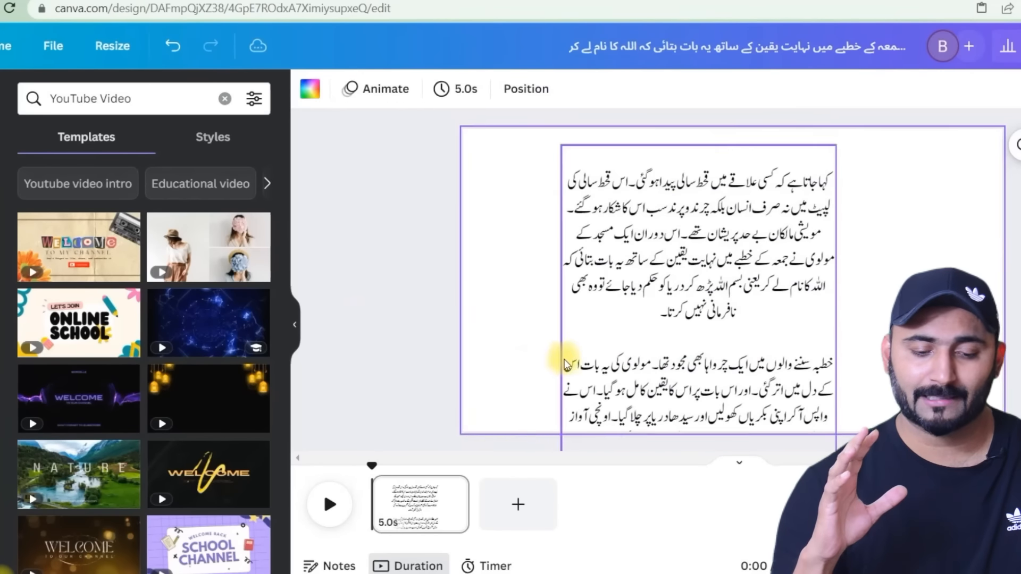
pyautogui.click(568, 369)
pyautogui.moveTo(559, 368); pyautogui.dragTo(485, 367)
pyautogui.moveTo(648, 351); pyautogui.dragTo(697, 347)
# Upload the saved story image from the Downloads folder to the Canva uploads
pyautogui.click(27, 271)
pyautogui.click(189, 135)
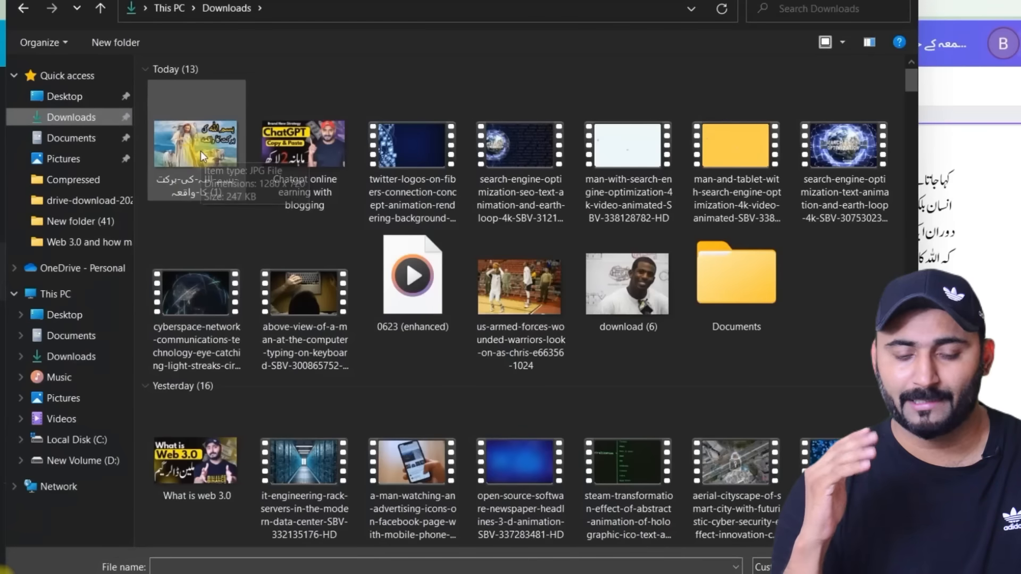
pyautogui.click(199, 160)
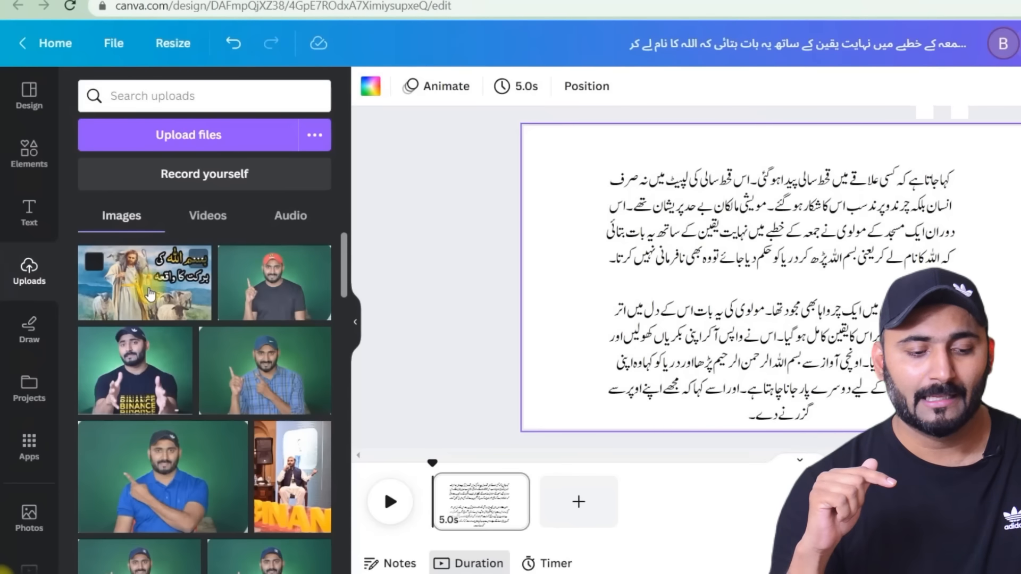
# Fill the page with the uploaded story image and cover it with a dark square shape stretched to 1,920 by 1,080
pyautogui.moveTo(158, 294); pyautogui.dragTo(521, 266)
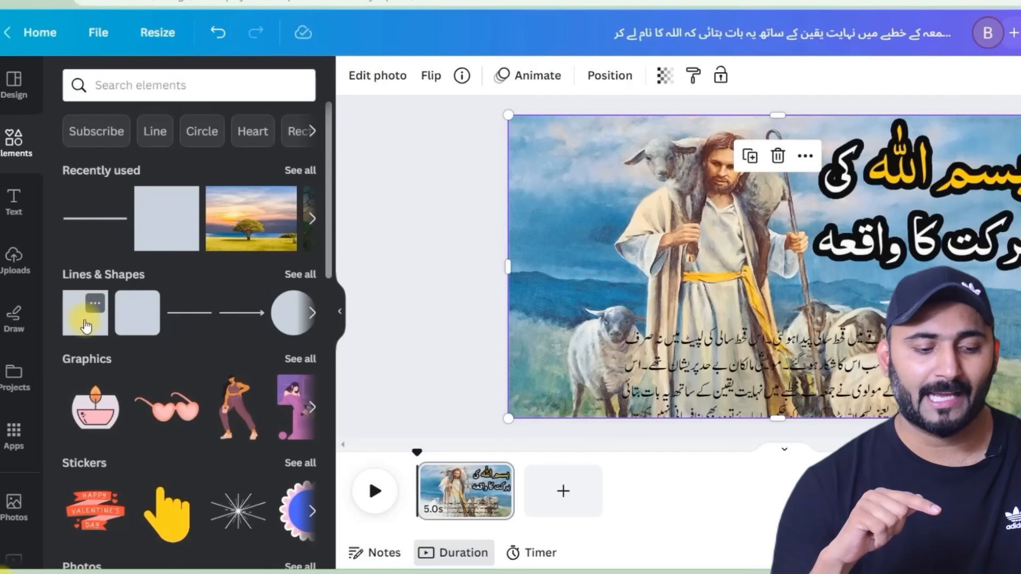
pyautogui.click(85, 325)
pyautogui.moveTo(766, 269); pyautogui.dragTo(1020, 195)
pyautogui.moveTo(778, 206); pyautogui.dragTo(782, 281)
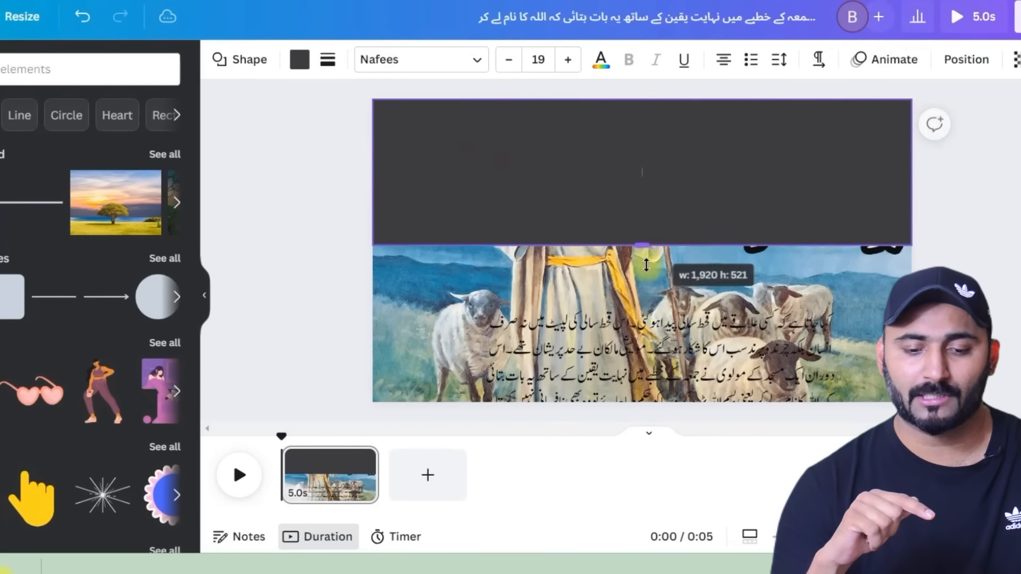
pyautogui.moveTo(646, 264); pyautogui.dragTo(660, 398)
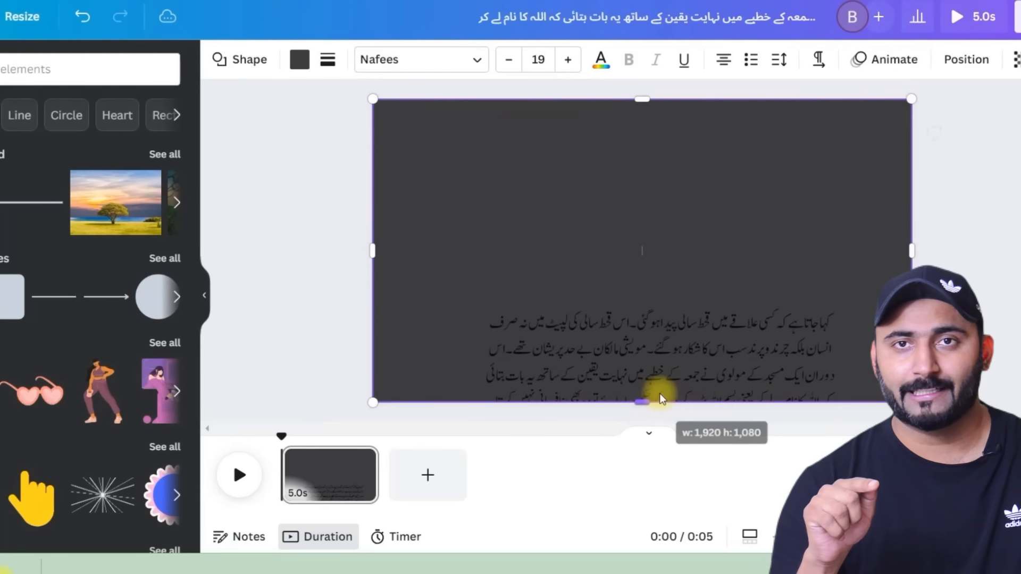
# Set the dark overlay shape's transparency to 67
pyautogui.click(1015, 59)
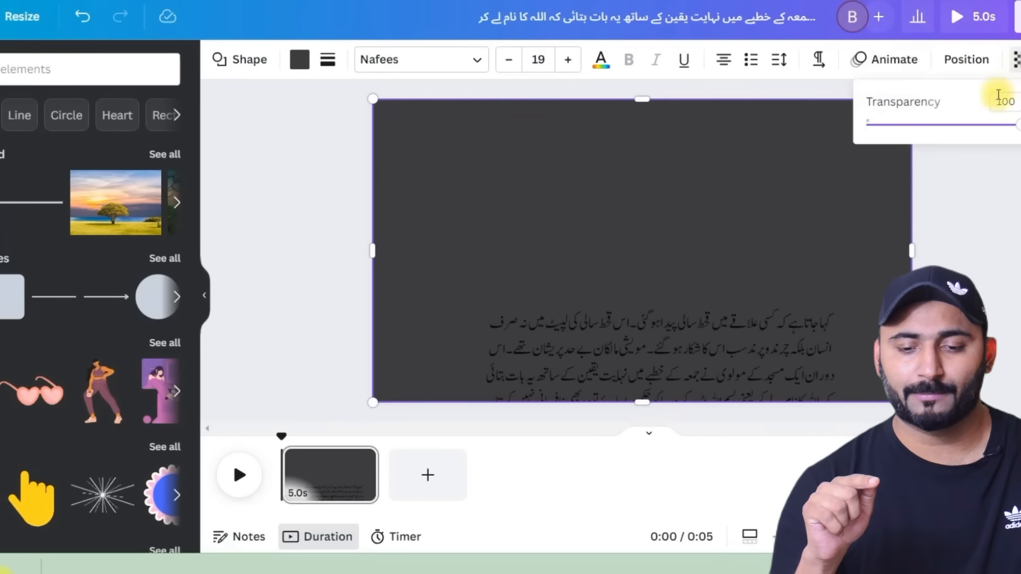
pyautogui.moveTo(996, 122); pyautogui.dragTo(971, 128)
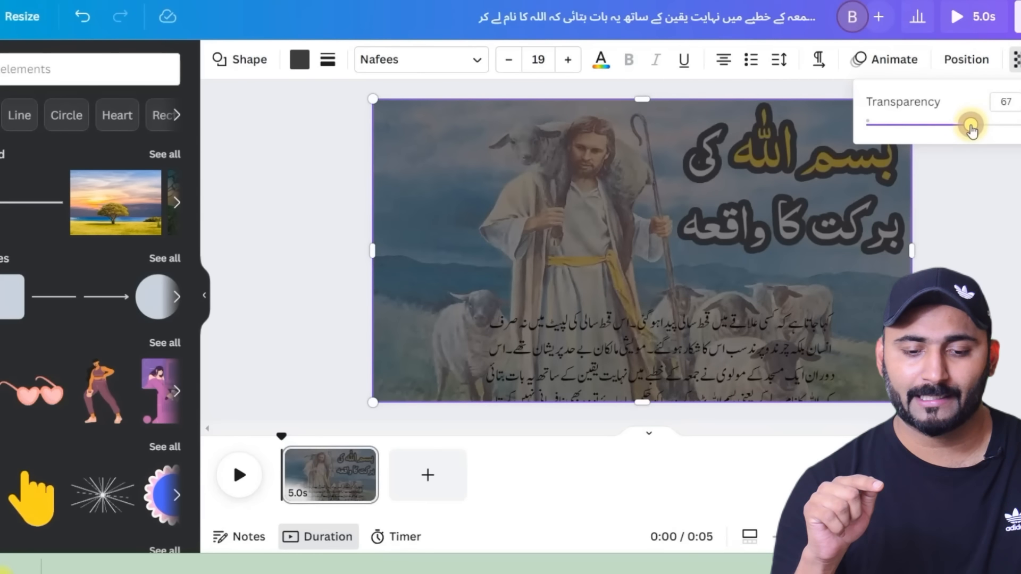
pyautogui.click(353, 253)
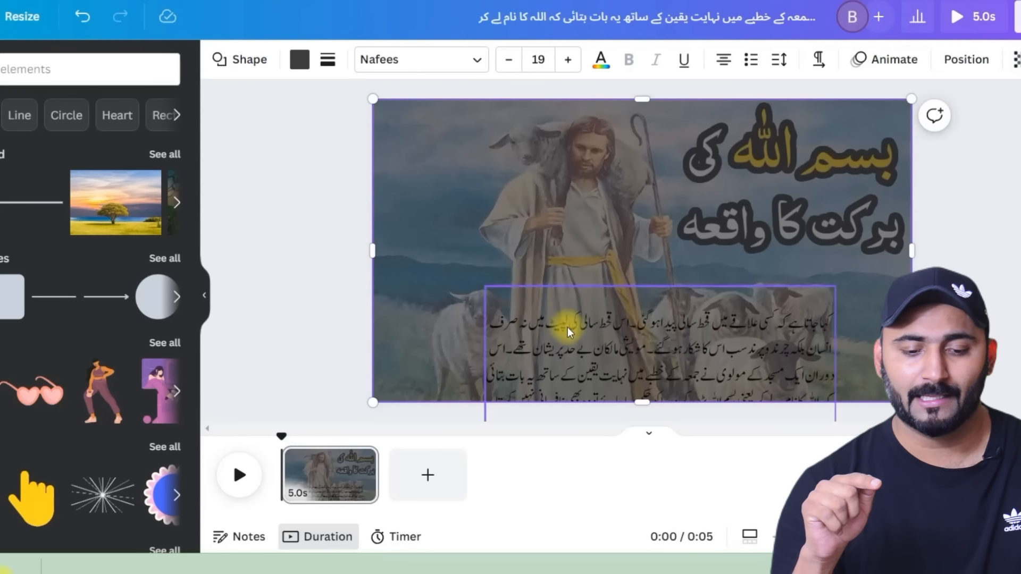
# Colour the story text white and move it down until only its first line shows at the page's lower edge
pyautogui.click(568, 332)
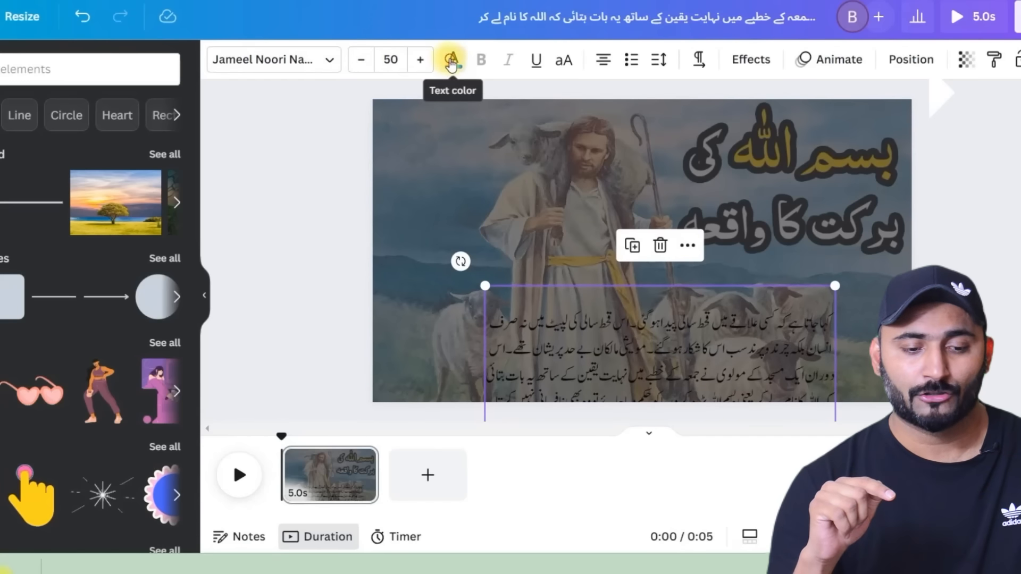
pyautogui.click(453, 59)
pyautogui.click(80, 170)
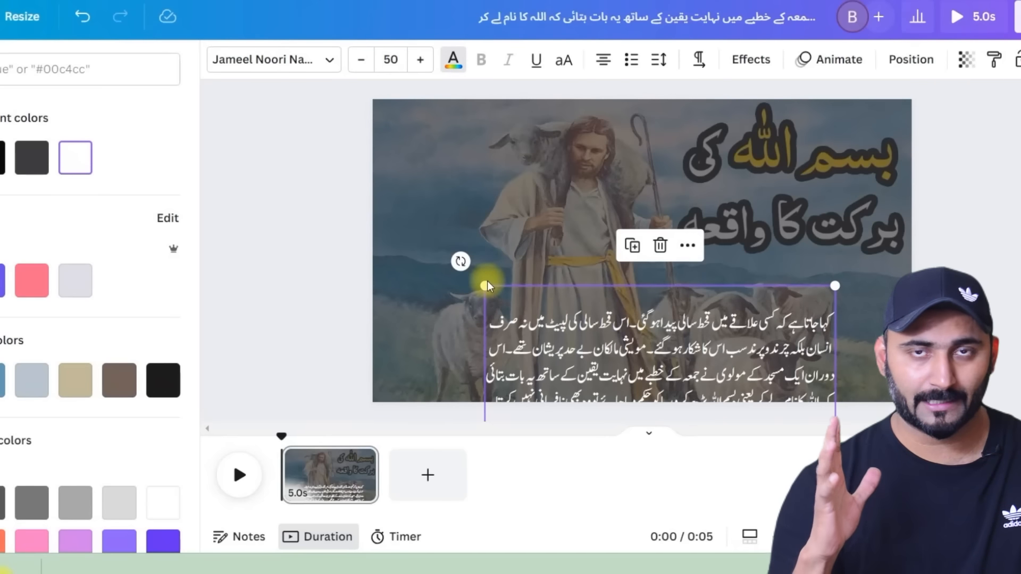
pyautogui.click(329, 215)
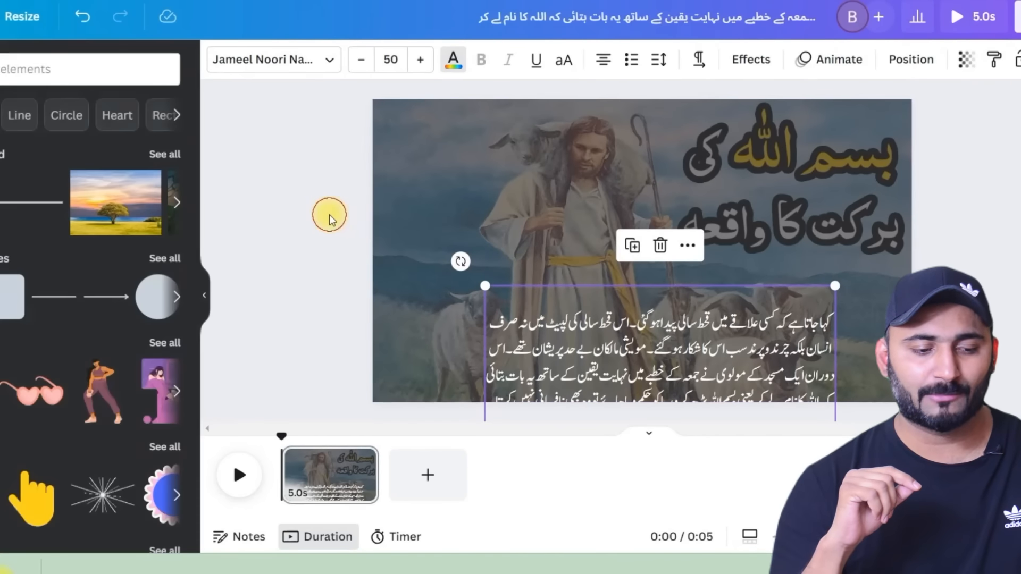
pyautogui.moveTo(681, 334); pyautogui.dragTo(683, 401)
pyautogui.click(327, 263)
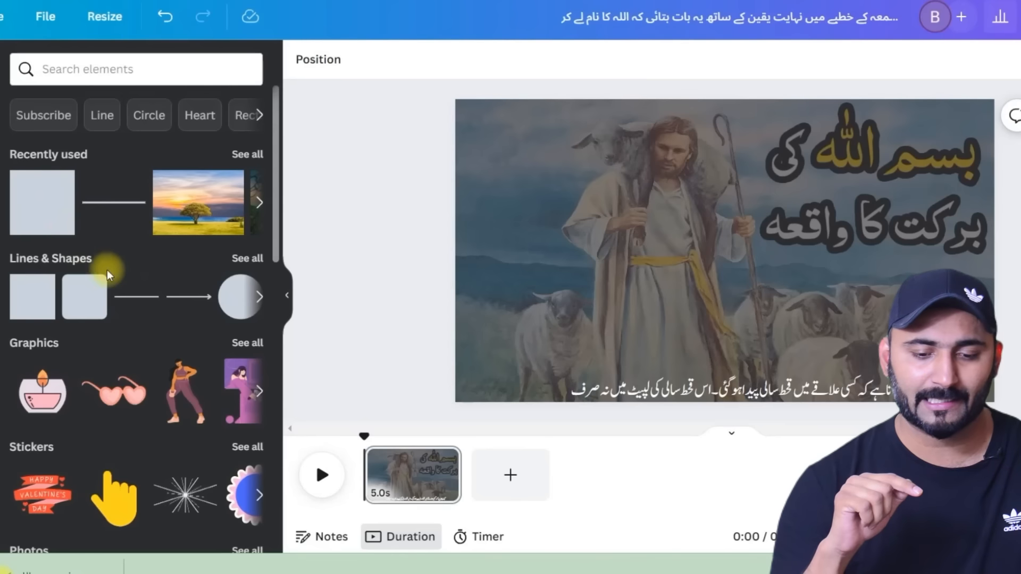
# Add a straight line and stretch it vertically through the page's centre, from the upper edge to the lower edge, as a guide
pyautogui.click(132, 293)
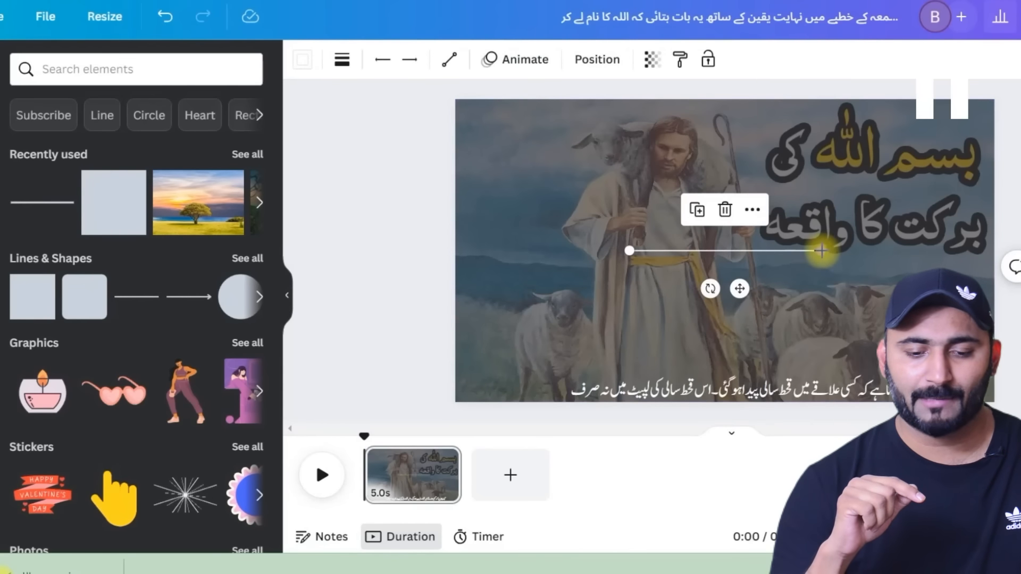
pyautogui.moveTo(821, 251); pyautogui.dragTo(742, 391)
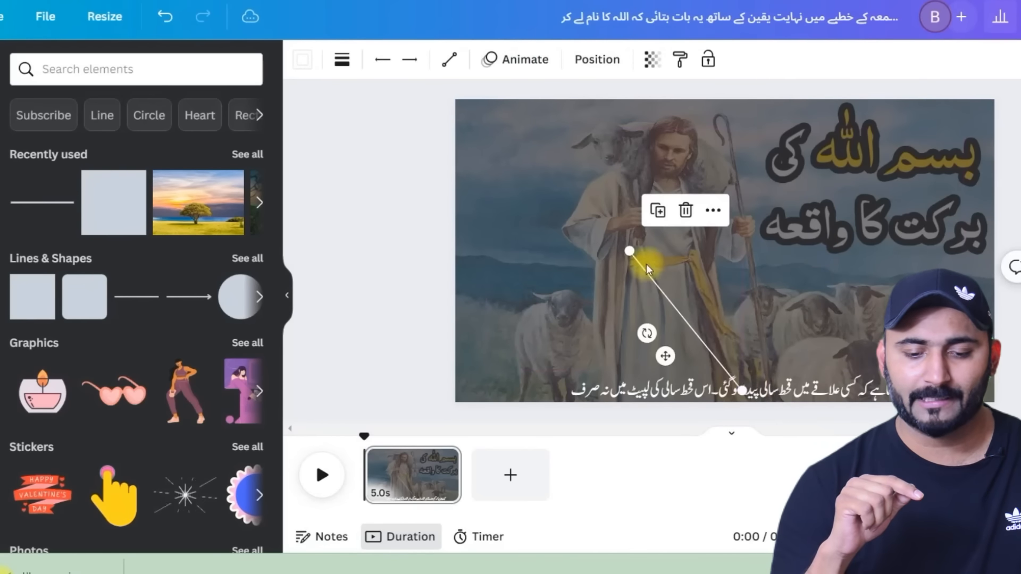
pyautogui.moveTo(629, 251); pyautogui.dragTo(725, 100)
pyautogui.moveTo(741, 391); pyautogui.dragTo(724, 399)
pyautogui.click(617, 318)
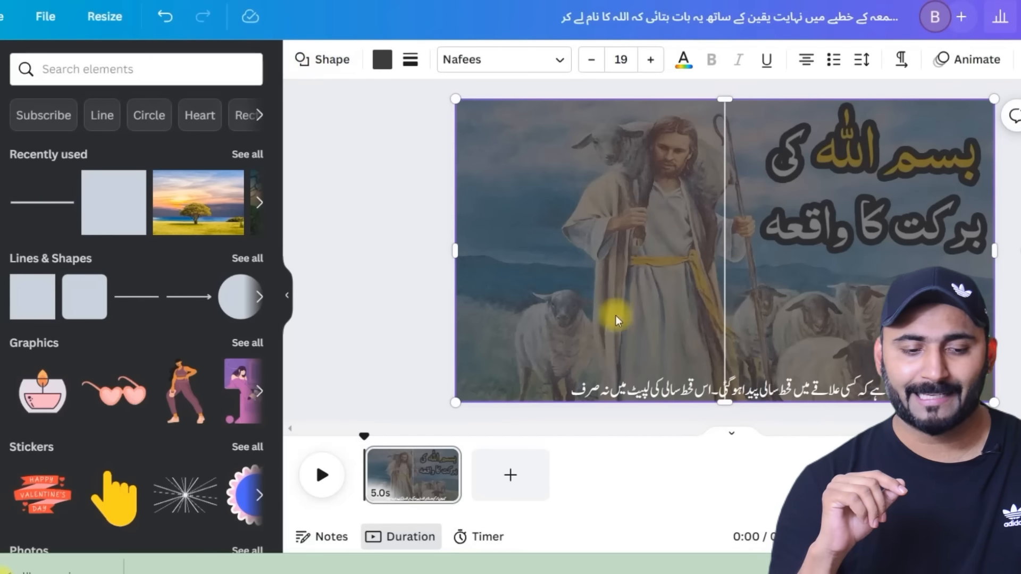
pyautogui.click(348, 299)
# Create a custom animation that moves the story text straight up along the guide line, using the Smooth movement style
pyautogui.click(781, 392)
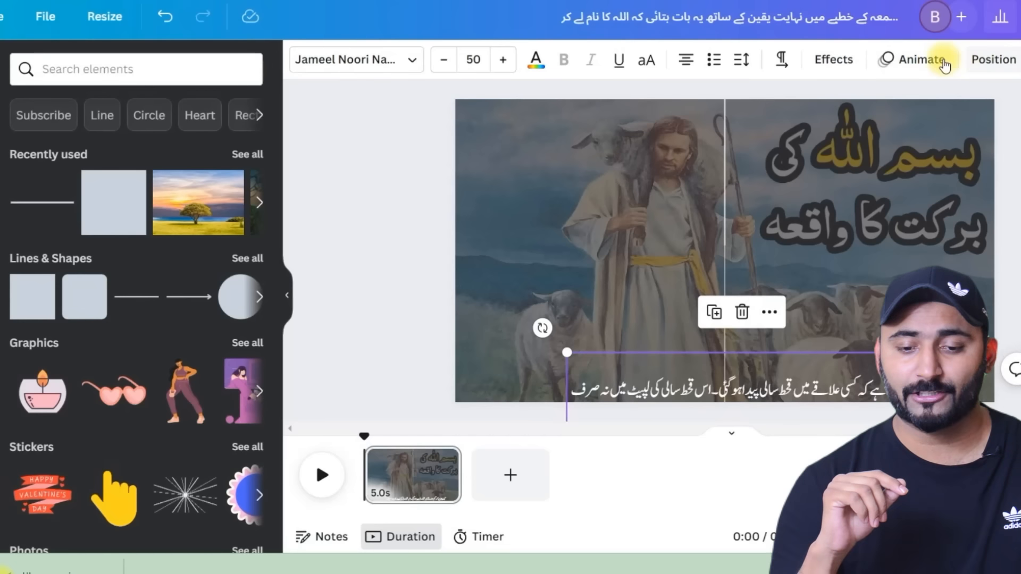
pyautogui.click(923, 64)
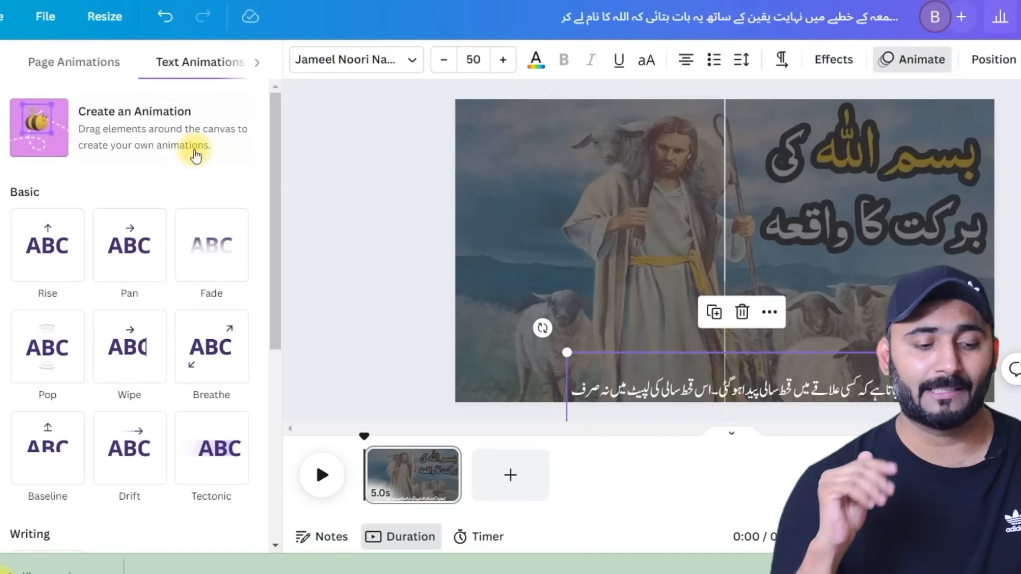
pyautogui.click(95, 118)
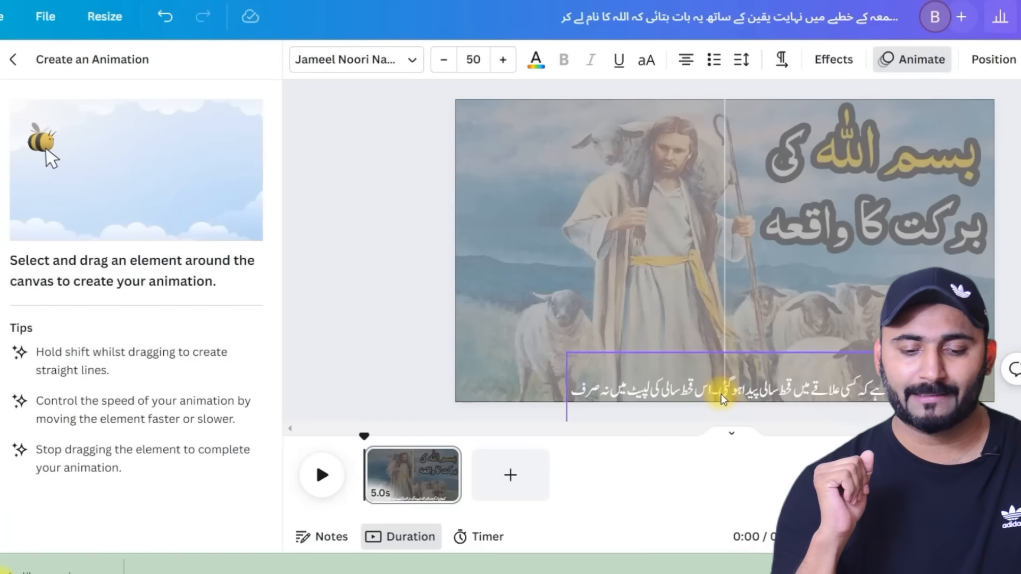
pyautogui.moveTo(722, 395); pyautogui.dragTo(720, 153)
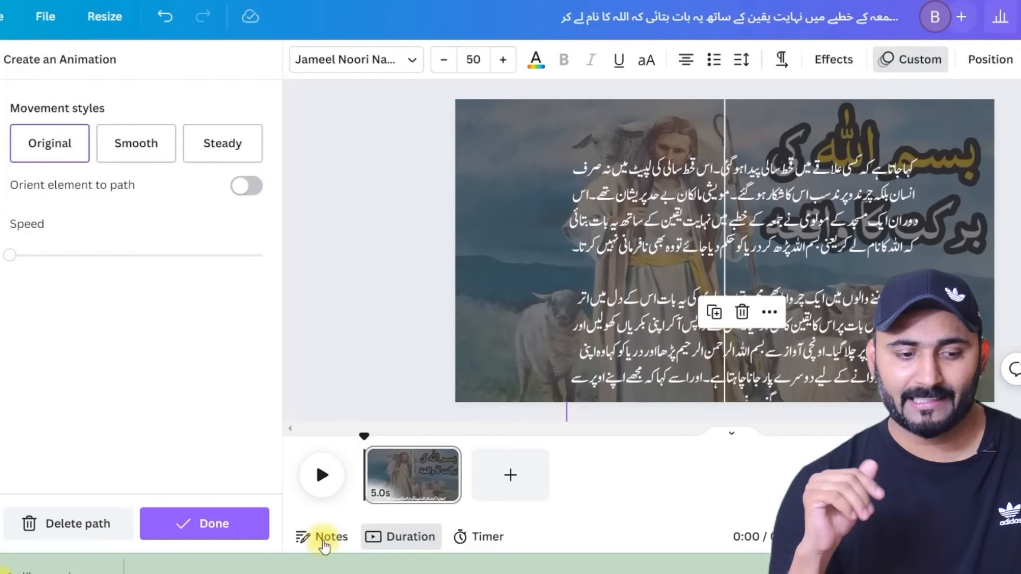
pyautogui.click(143, 146)
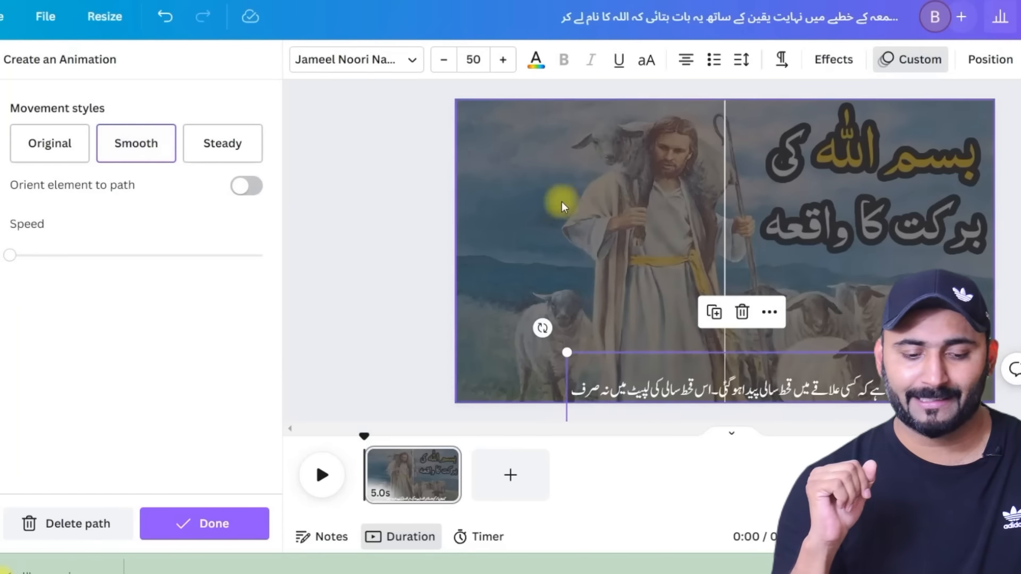
pyautogui.click(391, 209)
# Delete the vertical guide line from the page
pyautogui.click(725, 213)
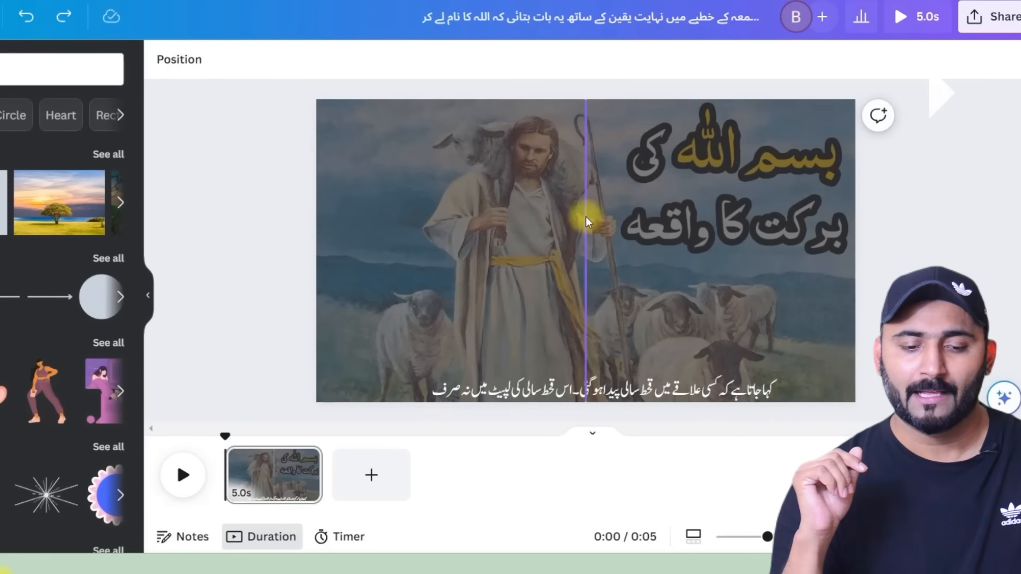
pyautogui.rightClick(586, 222)
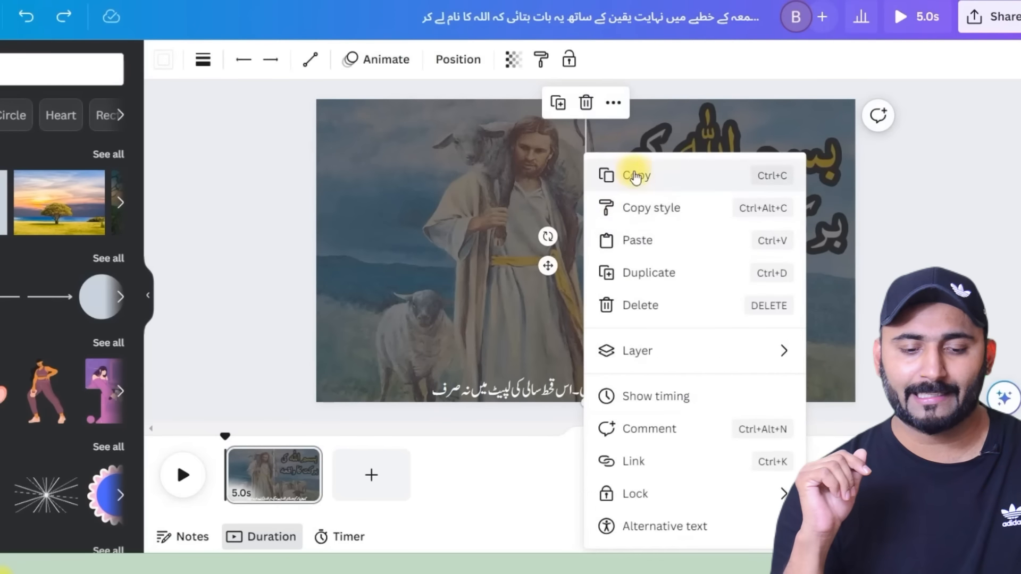
pyautogui.click(653, 307)
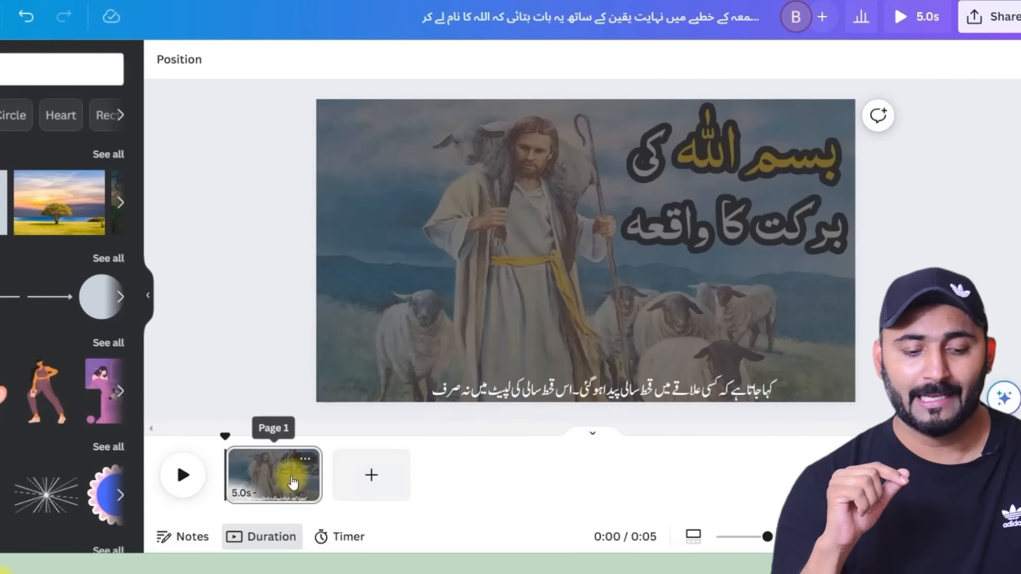
# Extend the page's duration to 15.5 seconds and play it to check the scrolling text
pyautogui.moveTo(322, 475); pyautogui.dragTo(424, 474)
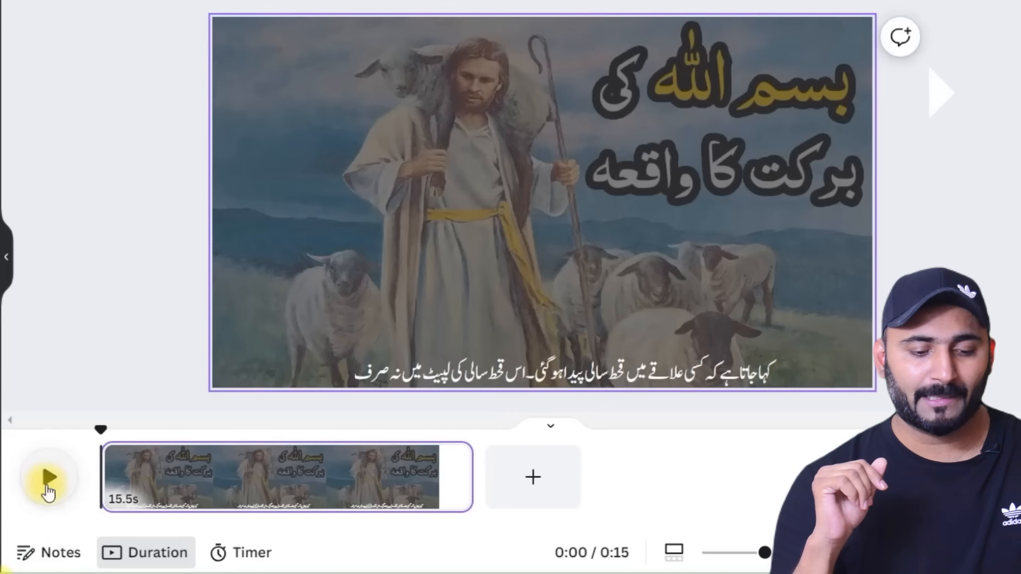
pyautogui.click(48, 492)
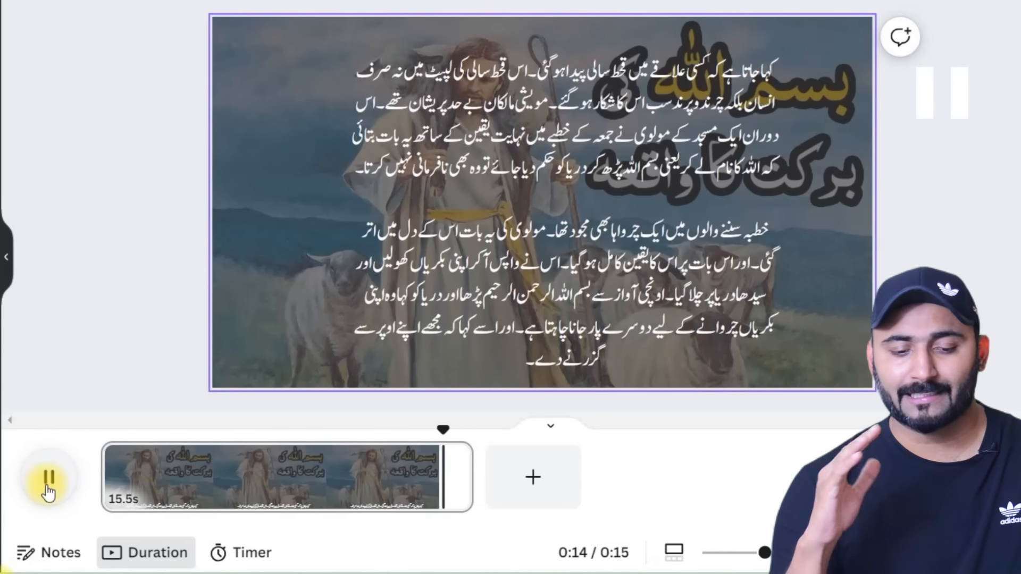
pyautogui.click(48, 492)
pyautogui.click(48, 491)
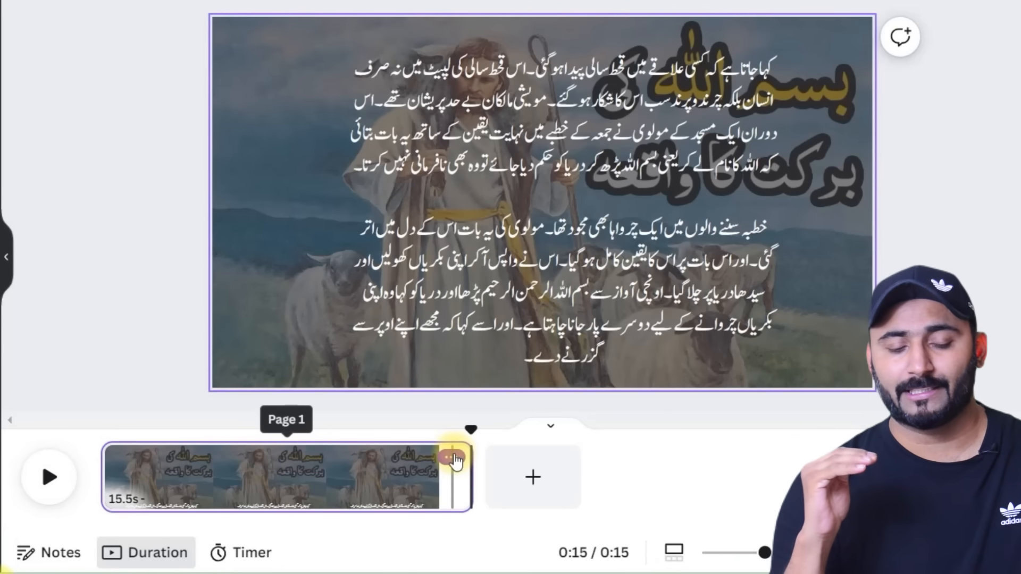
# Duplicate the first page and move the story text on the copy up to the page's upper edge
pyautogui.click(453, 459)
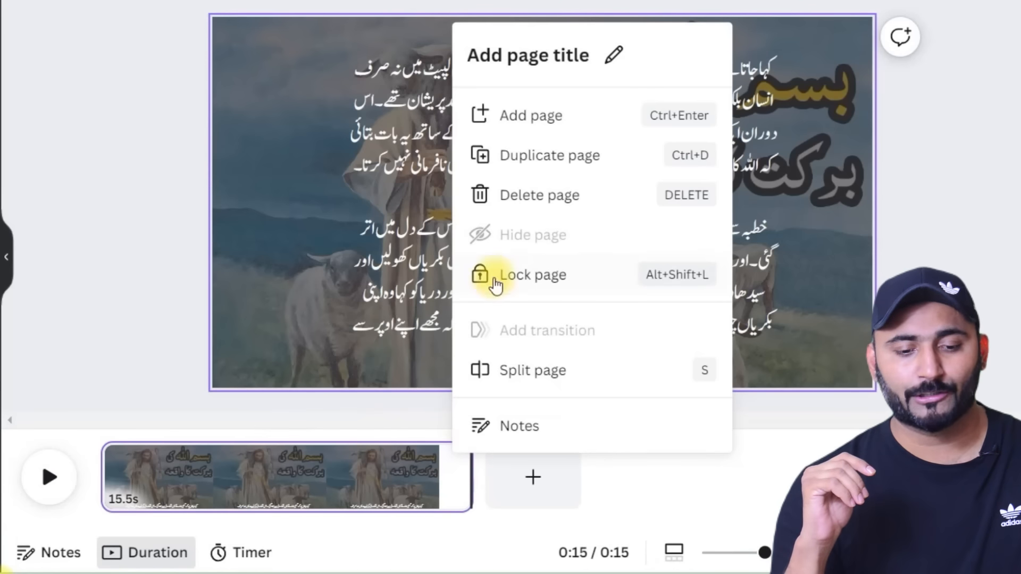
pyautogui.click(563, 165)
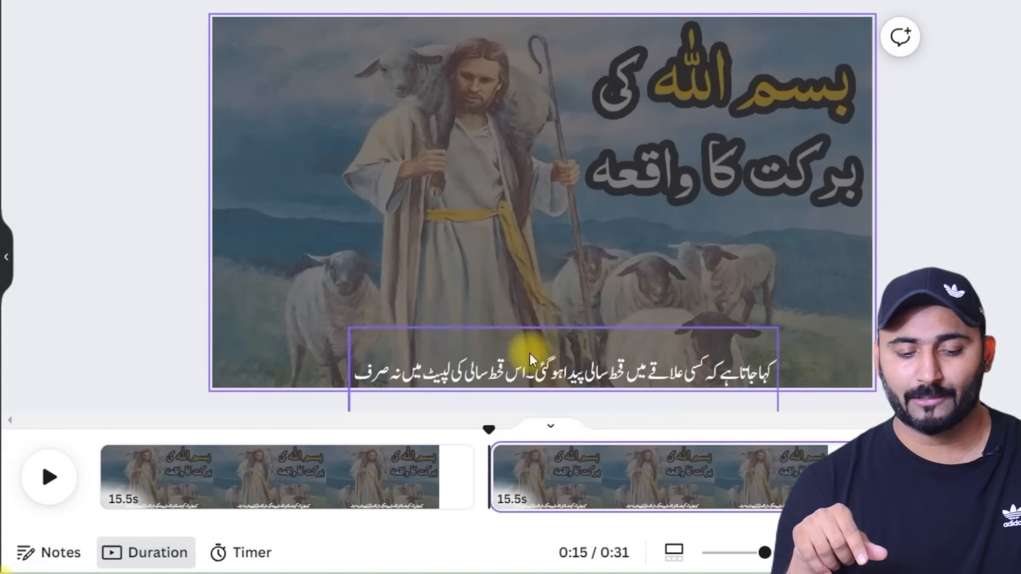
pyautogui.moveTo(539, 365); pyautogui.dragTo(542, 74)
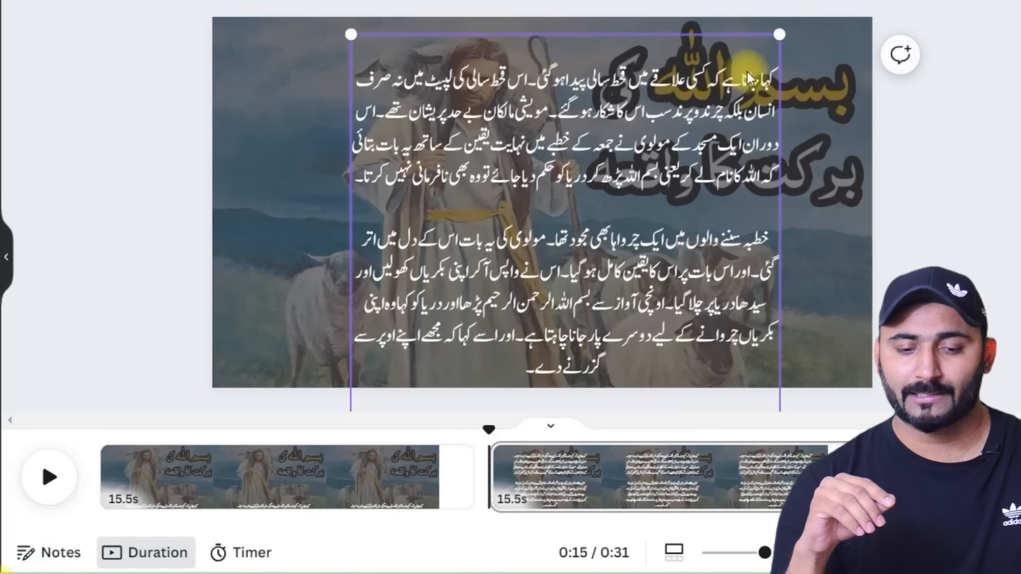
# Delete the two paragraphs already shown on the first page from the copy's text, along with the empty lines left above the rest
pyautogui.doubleClick(769, 73)
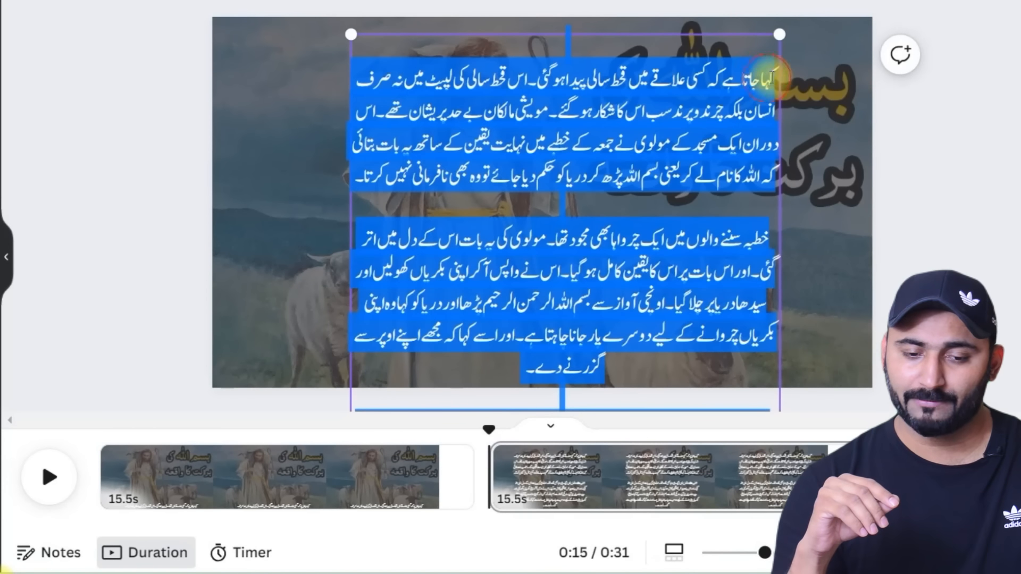
pyautogui.click(769, 75)
pyautogui.moveTo(774, 76); pyautogui.dragTo(568, 367)
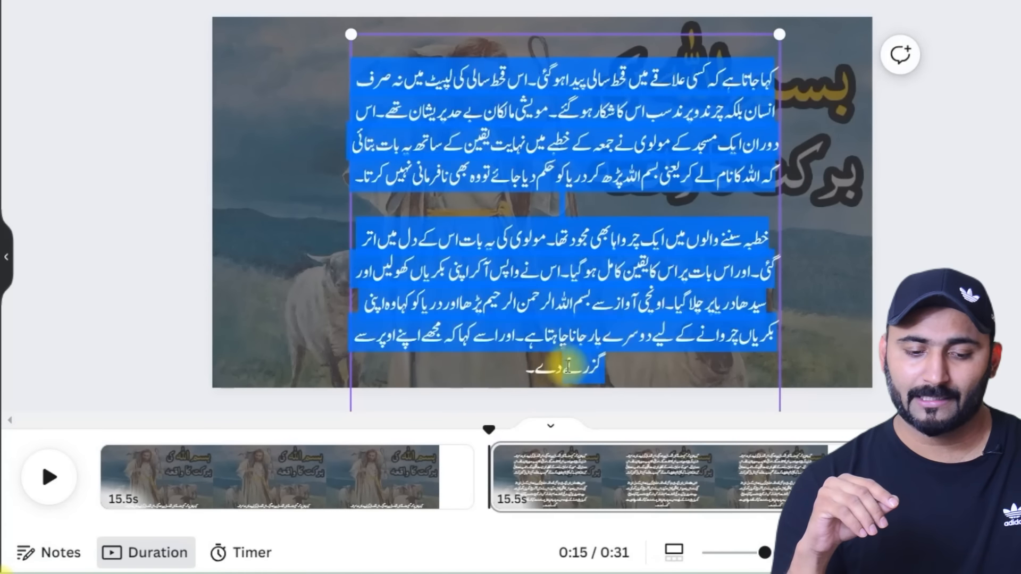
pyautogui.rightClick(538, 287)
pyautogui.click(591, 335)
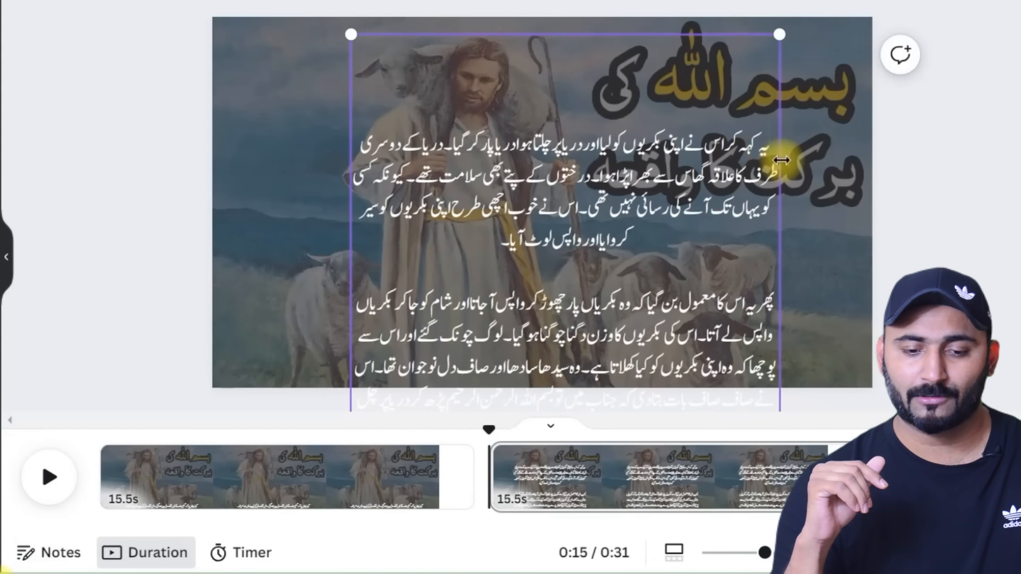
pyautogui.press('BackSpace')
pyautogui.press('BackSpace')
pyautogui.press('BackSpace')
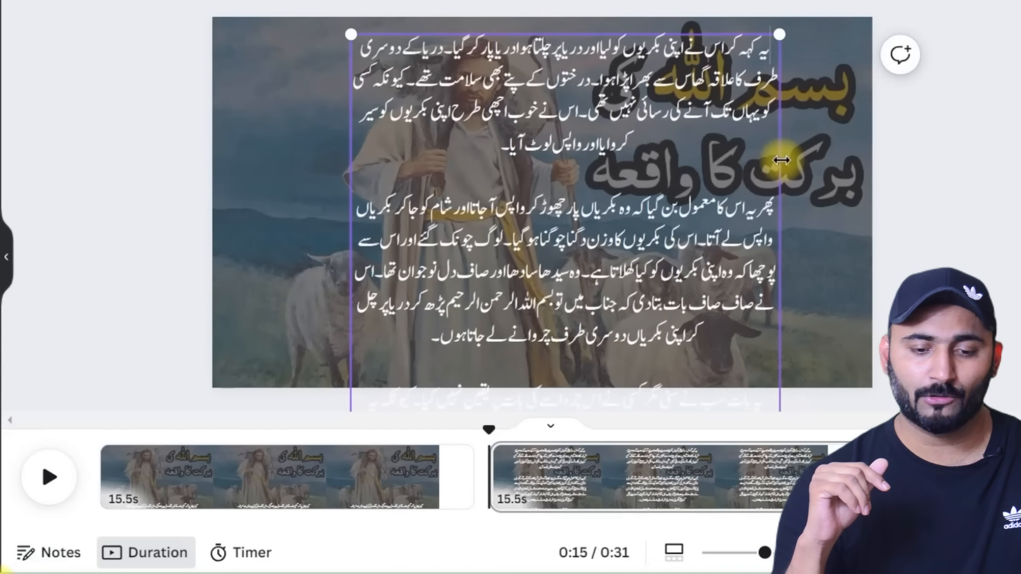
# Move the second page's text down to the page's lower edge and play the video across the change between both pages
pyautogui.moveTo(580, 238); pyautogui.dragTo(566, 450)
pyautogui.moveTo(539, 307); pyautogui.dragTo(541, 402)
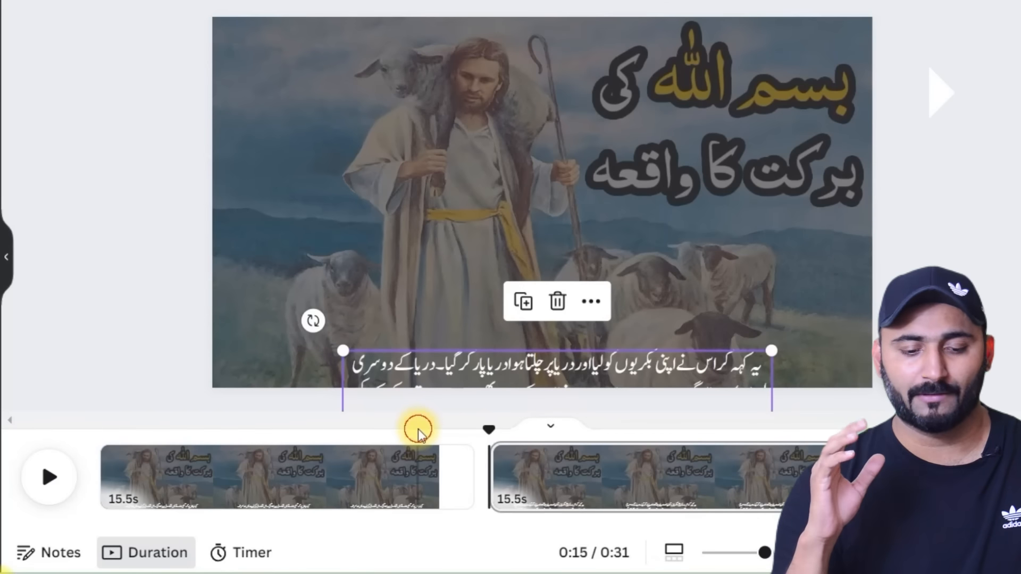
pyautogui.press('space')
pyautogui.press('space')
pyautogui.click(399, 429)
pyautogui.press('space')
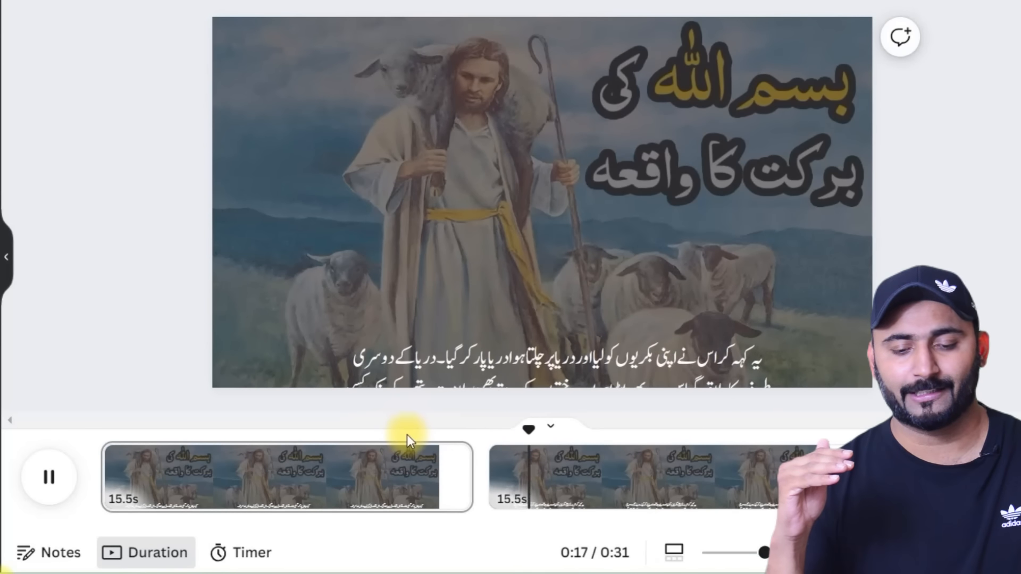
# Stop playback, duplicate the second page and move the story text on the copy up near the page's upper edge
pyautogui.click(807, 452)
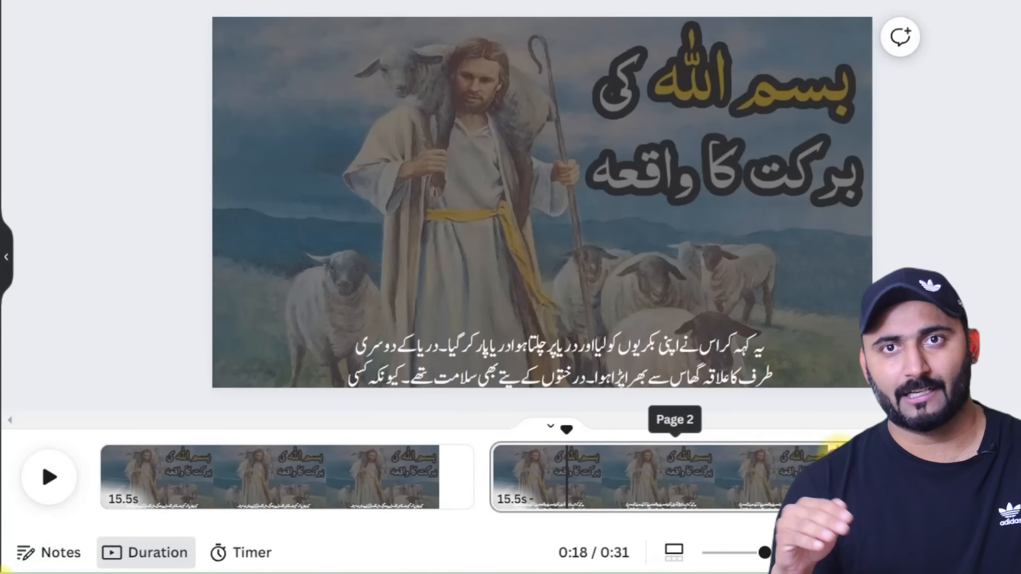
pyautogui.click(832, 448)
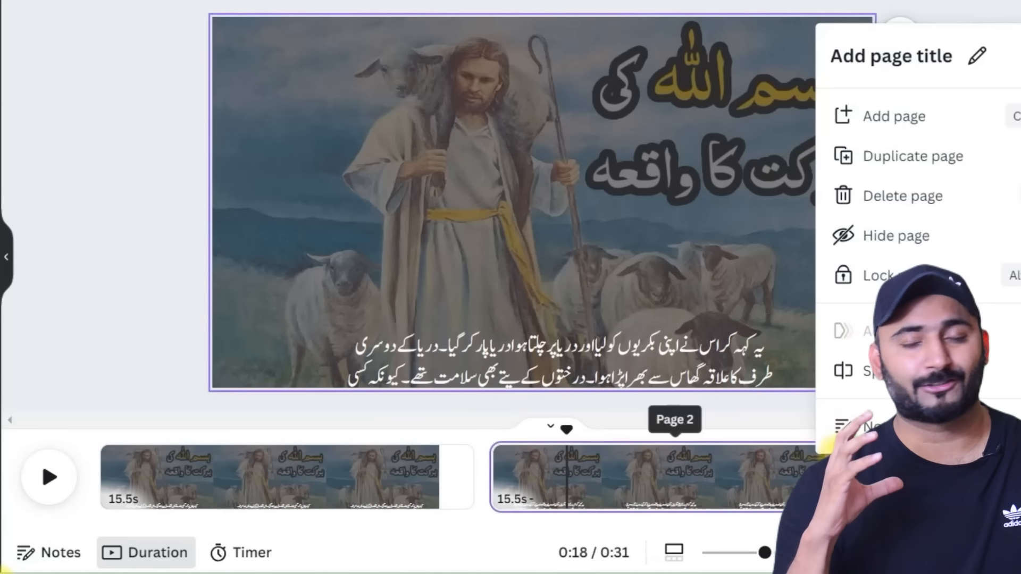
pyautogui.click(905, 156)
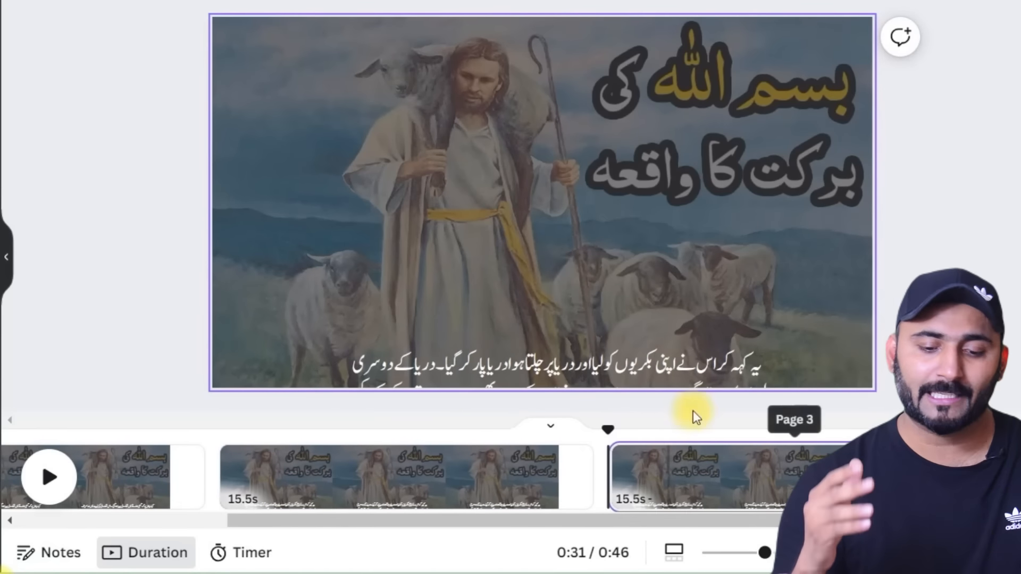
pyautogui.moveTo(684, 364); pyautogui.dragTo(678, 101)
# Cut the first two paragraphs from the third page's text and remove the empty lines left above the remaining story
pyautogui.hotkey('ctrl', 'a')
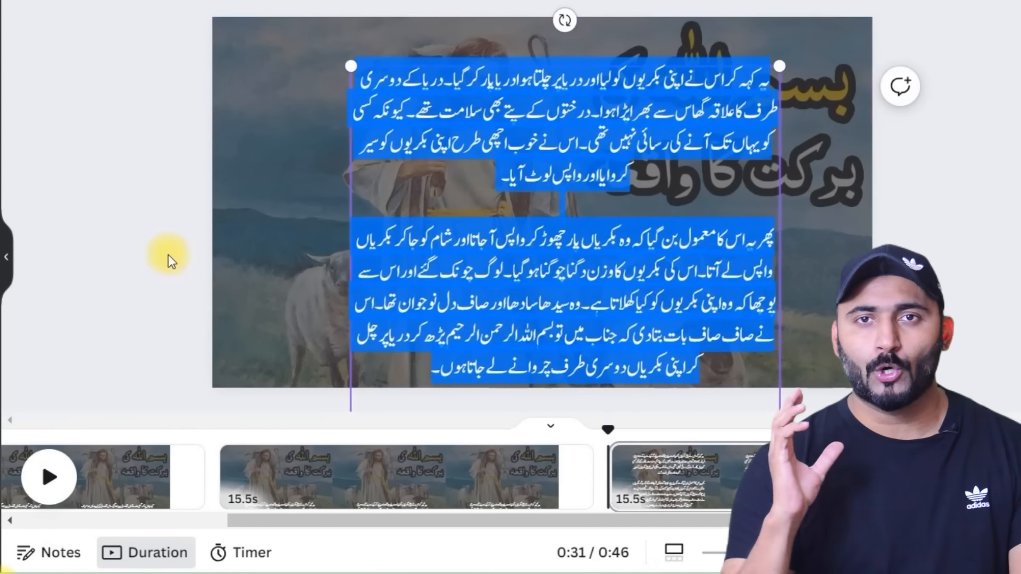
pyautogui.rightClick(508, 299)
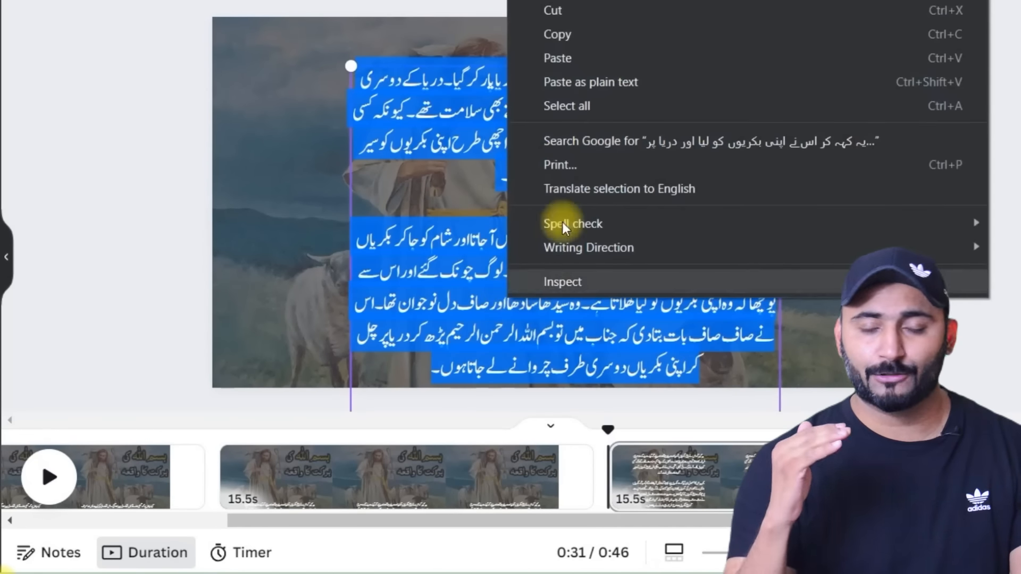
pyautogui.click(571, 9)
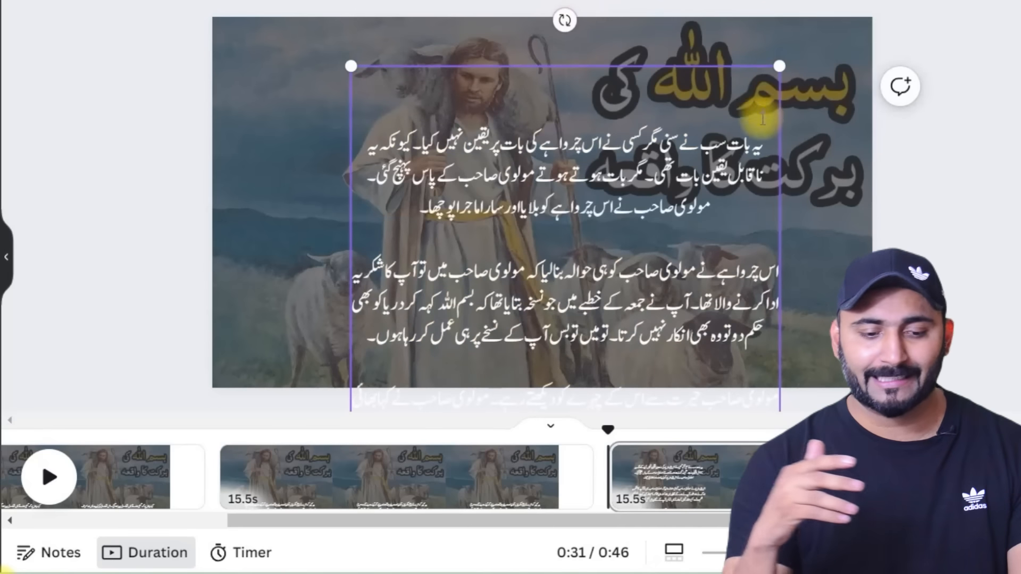
pyautogui.click(764, 151)
pyautogui.press('BackSpace')
pyautogui.press('BackSpace')
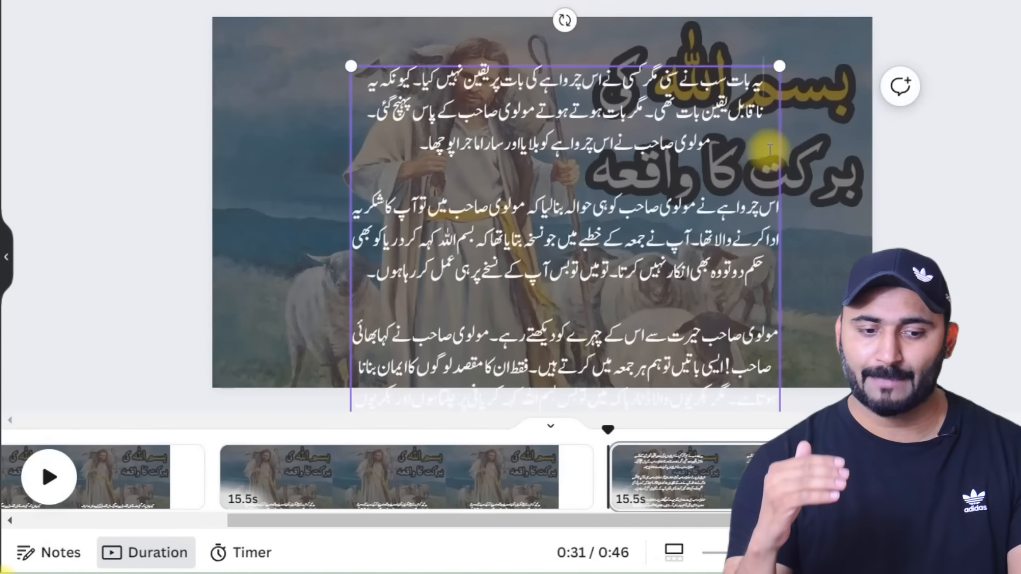
# Return to the second page, select its story text and play the video from there
pyautogui.click(344, 221)
pyautogui.moveTo(547, 224); pyautogui.dragTo(486, 205)
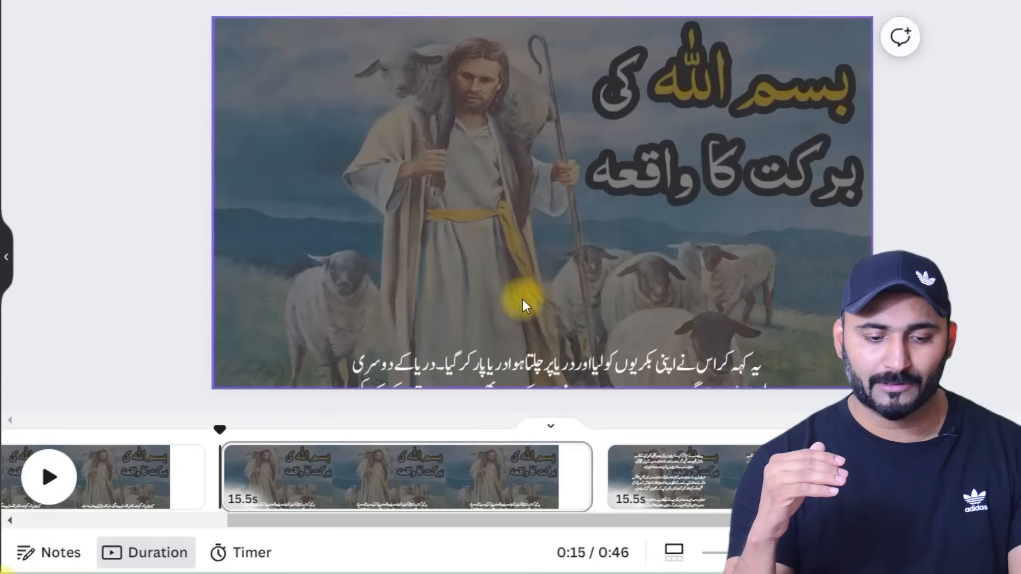
pyautogui.click(521, 361)
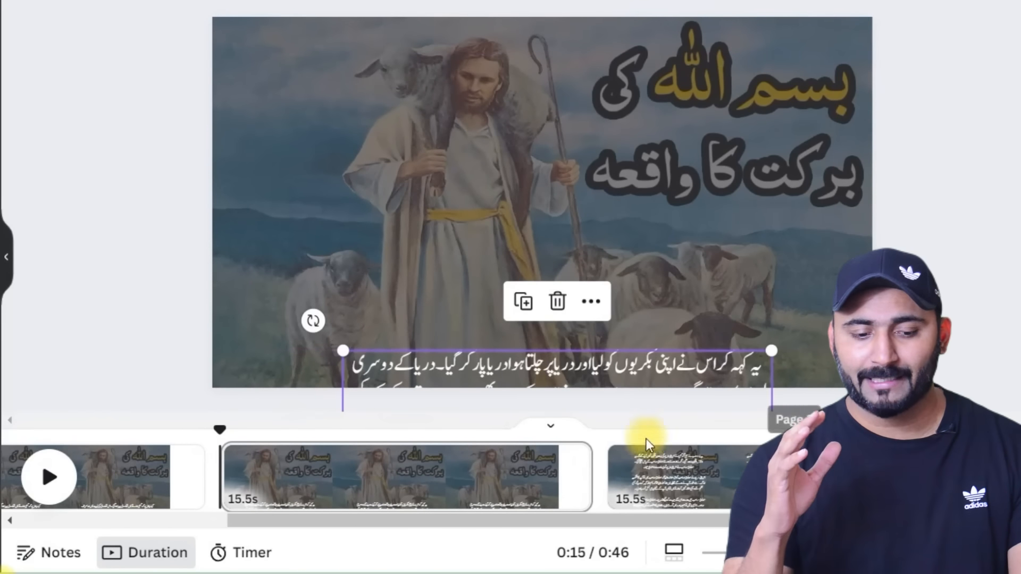
pyautogui.click(53, 479)
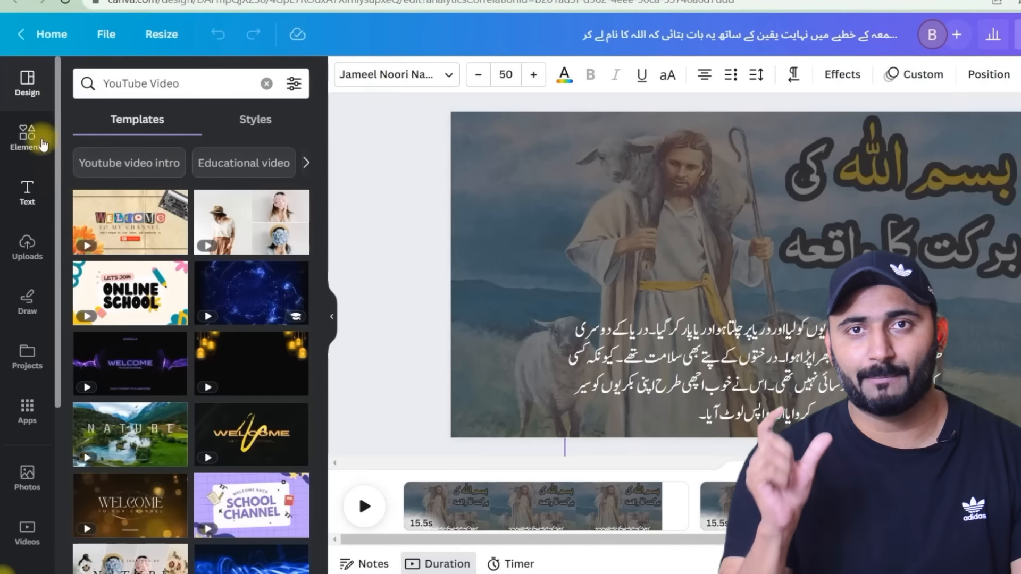
# Upload the audio file 0623 (enhanced) from Downloads, add it at the start of the timeline and move the playhead to the second page
pyautogui.click(27, 135)
pyautogui.click(27, 247)
pyautogui.click(269, 195)
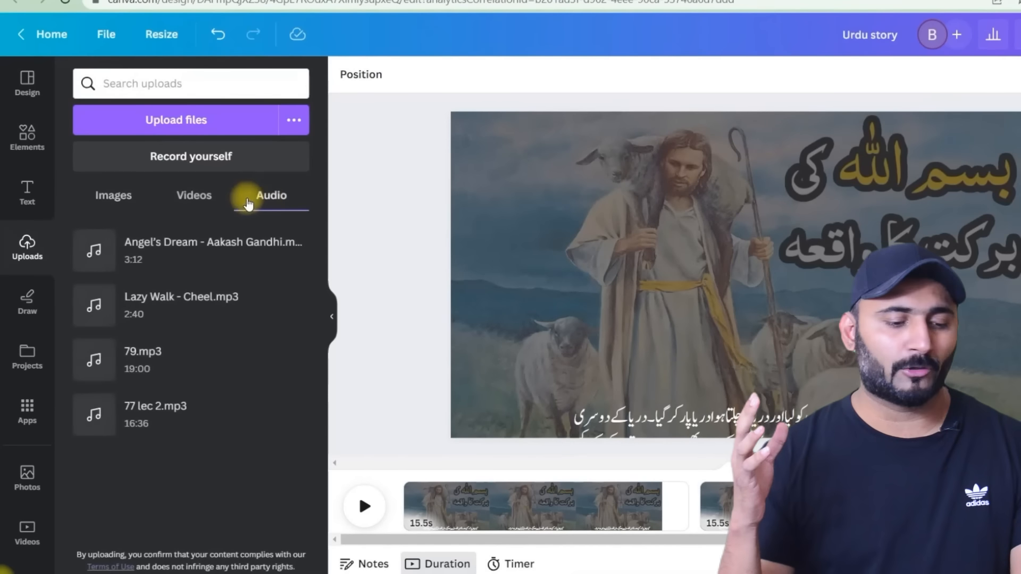
pyautogui.click(190, 121)
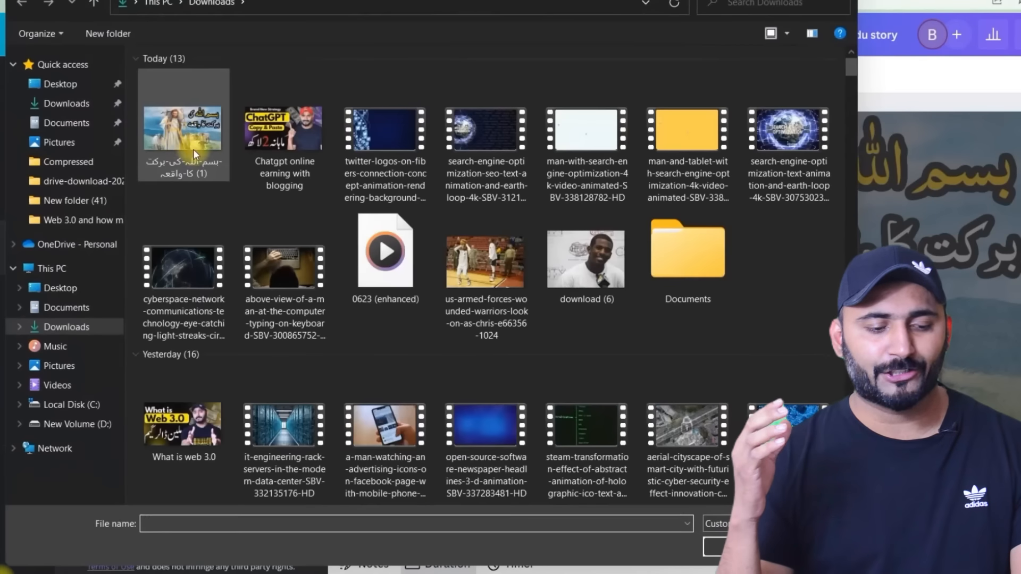
pyautogui.doubleClick(388, 255)
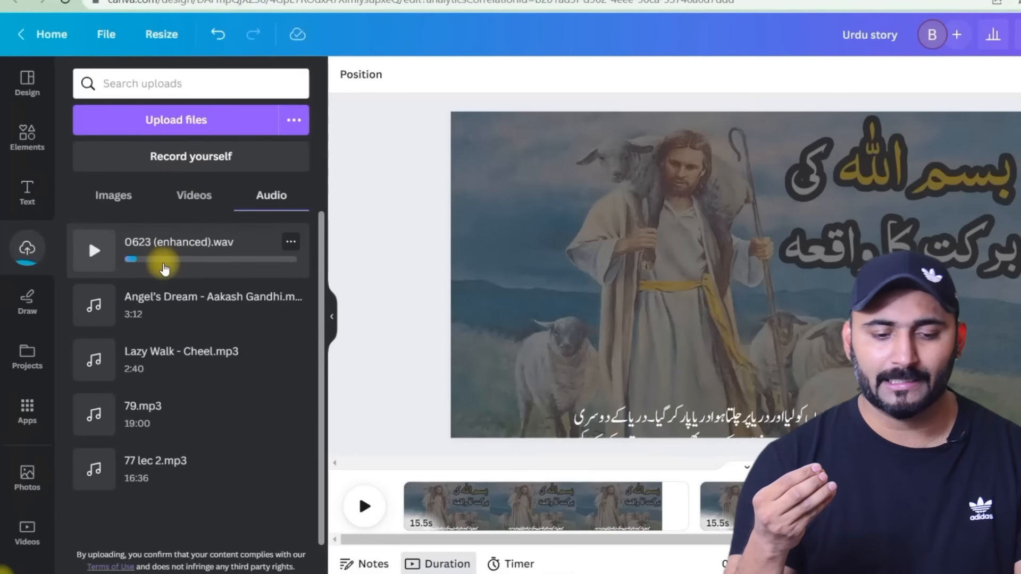
pyautogui.moveTo(164, 268); pyautogui.dragTo(413, 517)
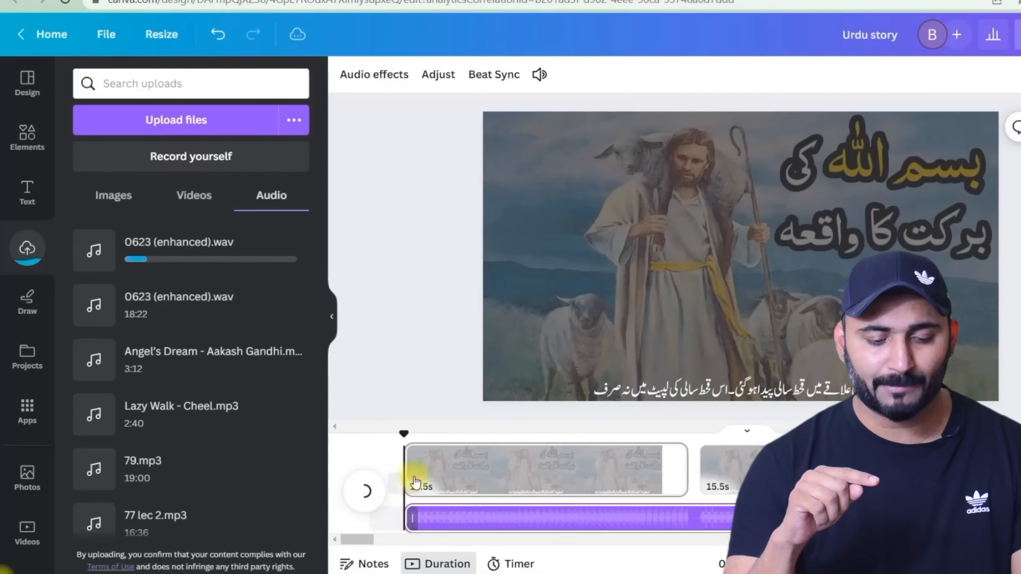
pyautogui.moveTo(412, 441); pyautogui.dragTo(845, 452)
# Download all three pages of the design as an MP4 video in 1080p (HD) quality
pyautogui.click(999, 34)
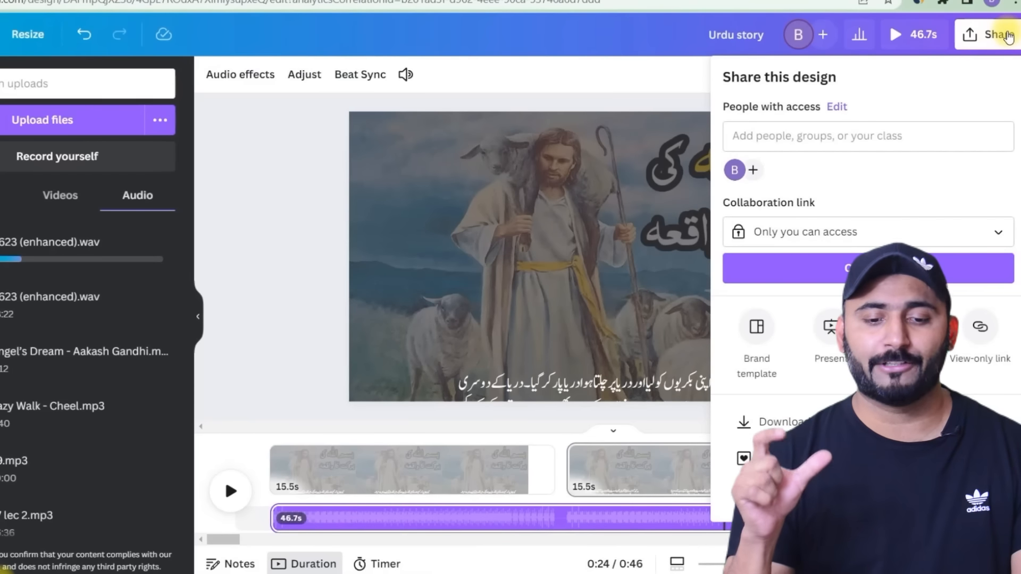
pyautogui.click(734, 33)
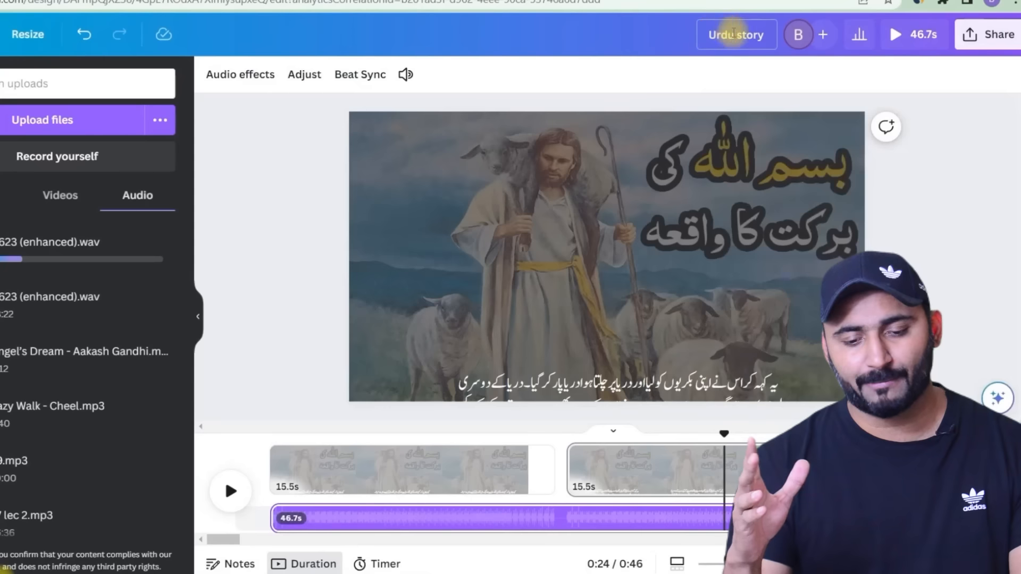
pyautogui.click(991, 35)
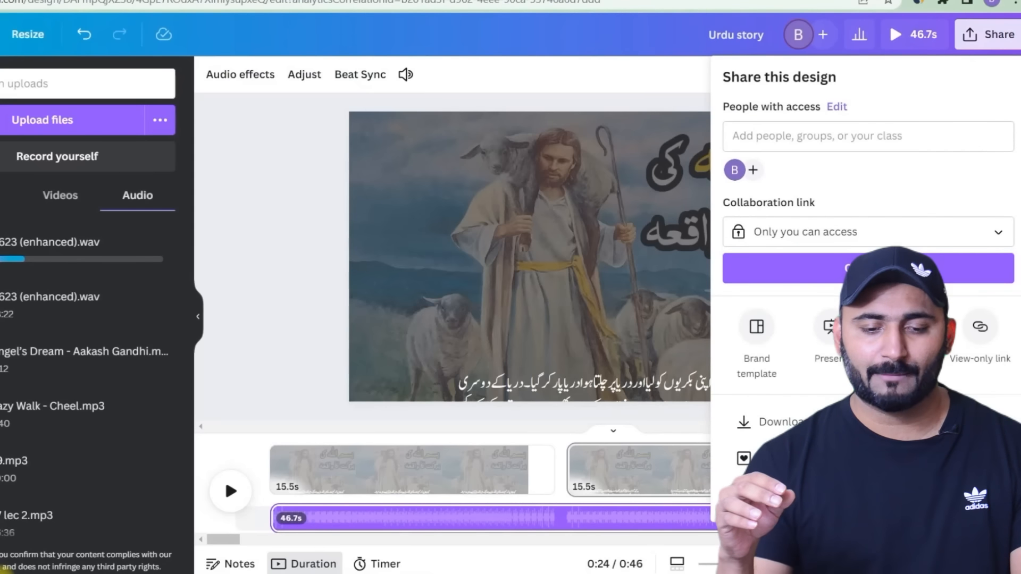
pyautogui.click(810, 413)
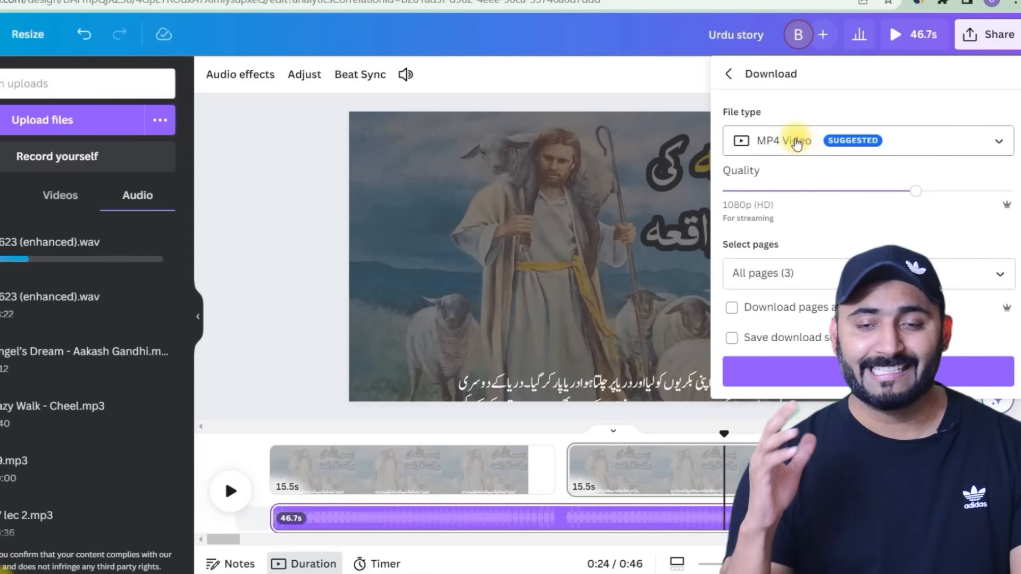
pyautogui.click(796, 144)
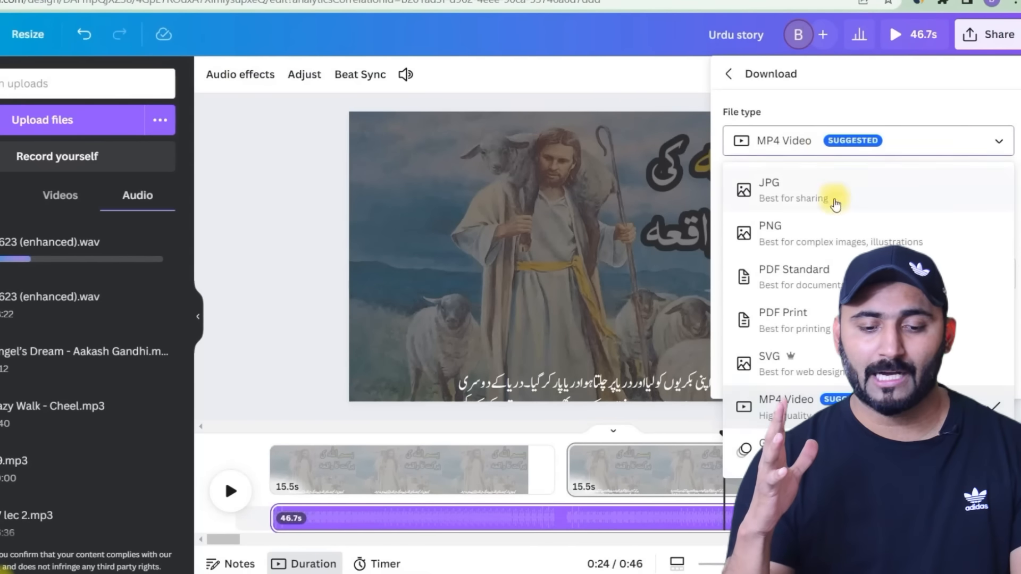
pyautogui.click(851, 150)
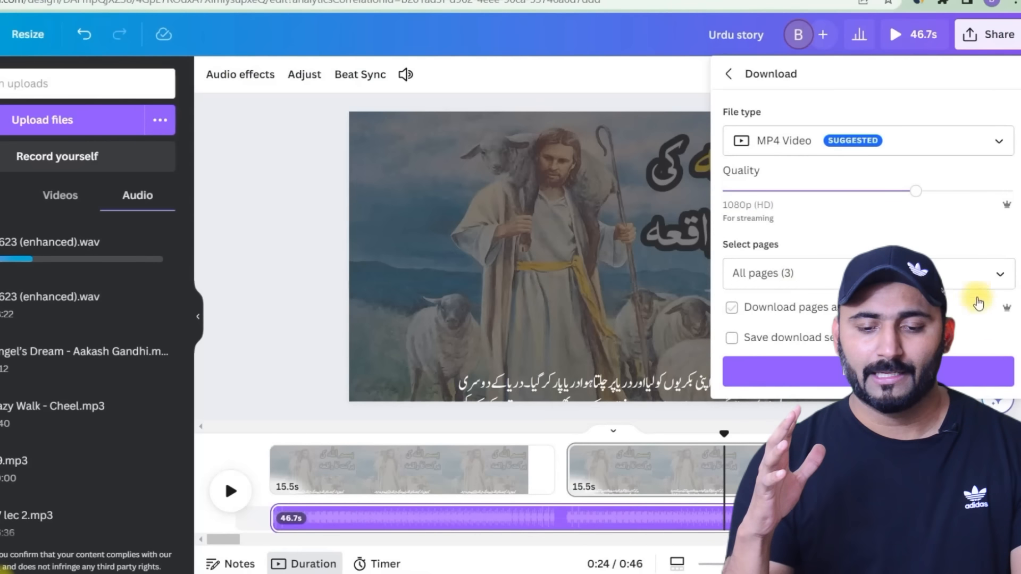
pyautogui.click(1000, 275)
pyautogui.click(1002, 285)
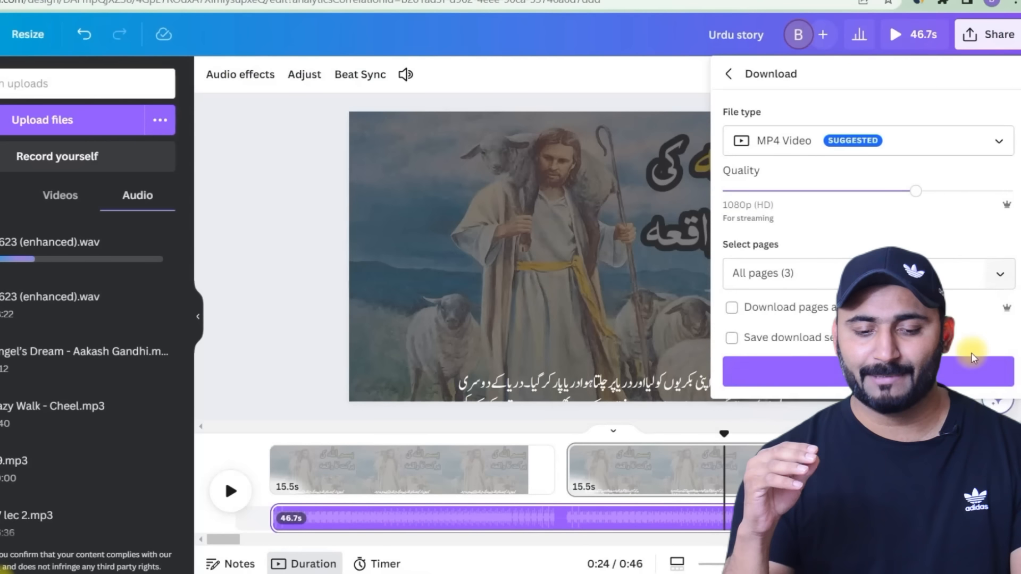
pyautogui.click(968, 369)
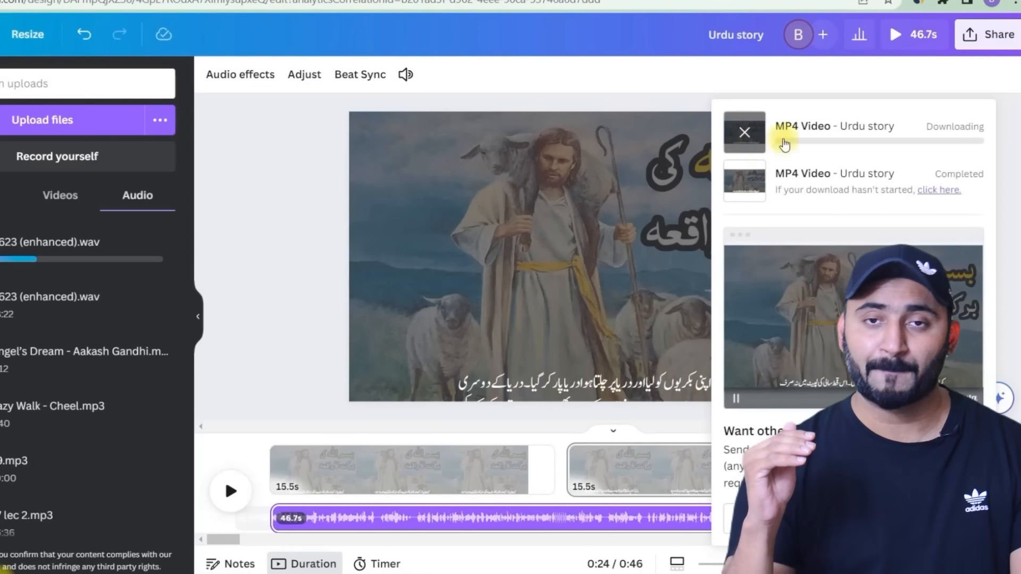